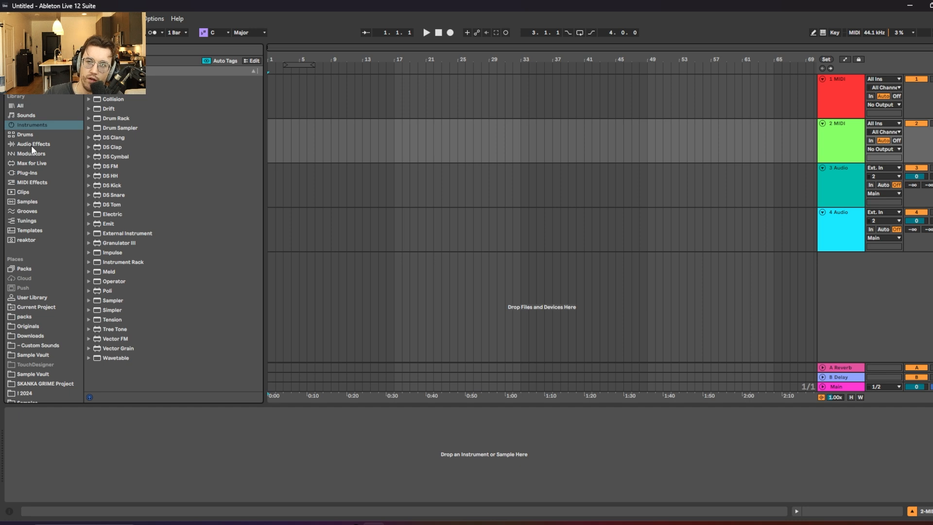
Look through the browser's Audio Effects, MIDI Effects, Instruments, Max for Live and Plug-Ins categories
click(32, 144)
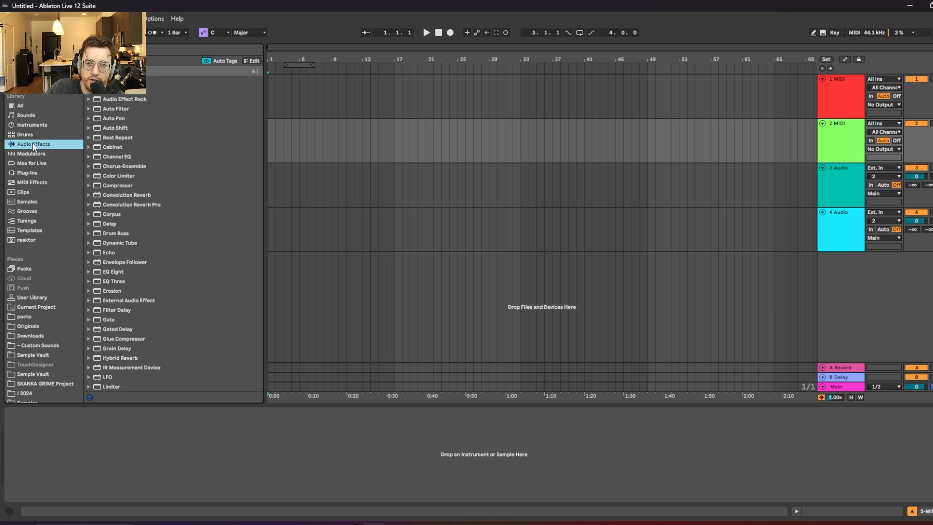
click(37, 183)
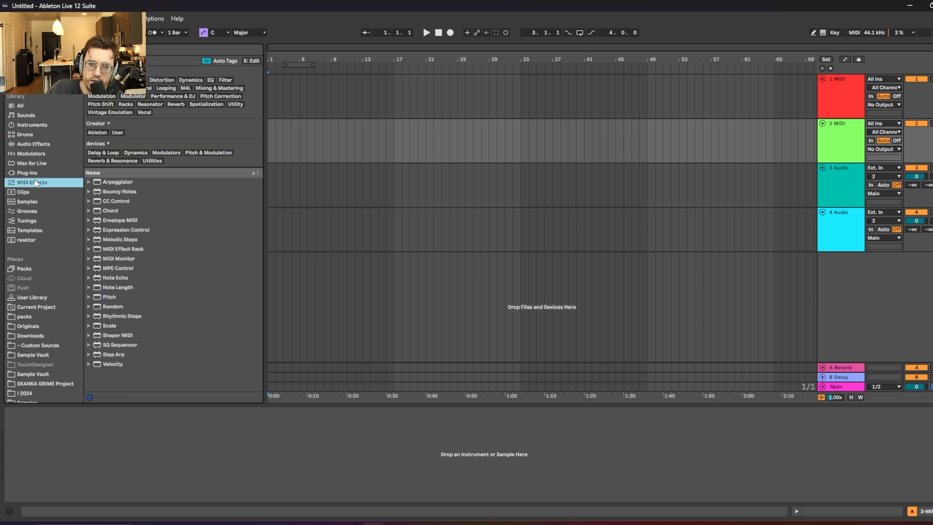
click(35, 181)
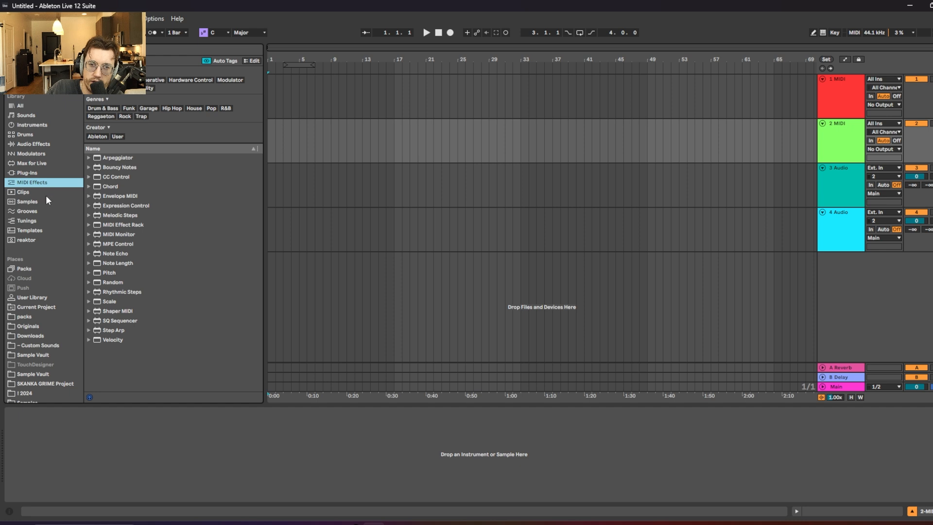
click(33, 124)
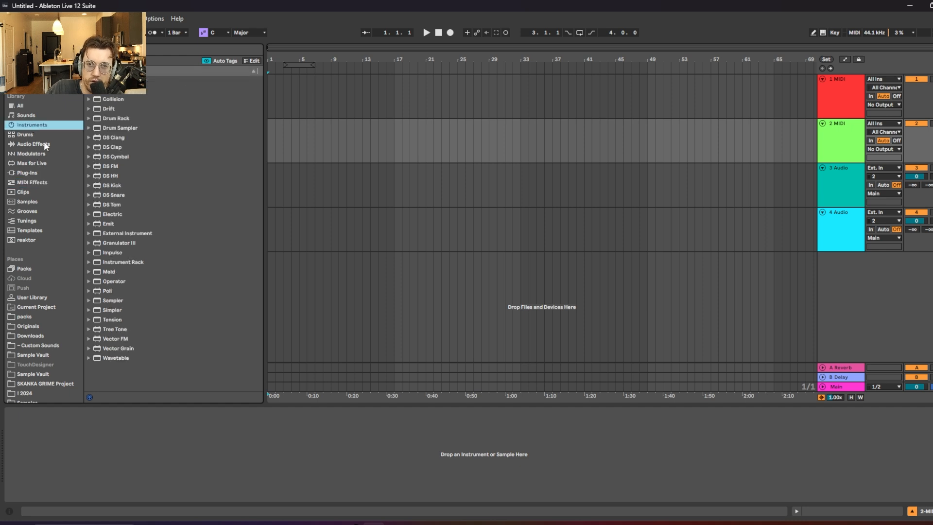
click(29, 162)
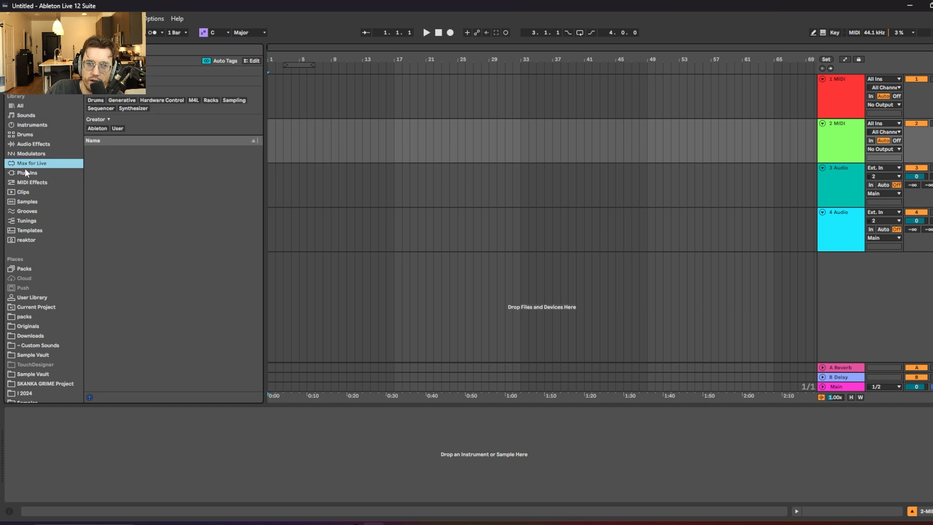
click(26, 172)
Add the Step Arp MIDI effect to the first MIDI track
click(32, 183)
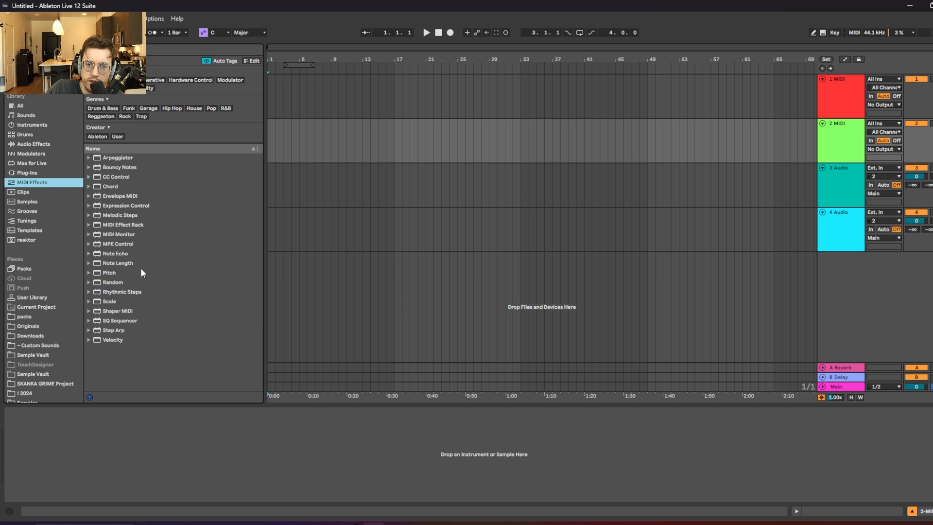
click(115, 330)
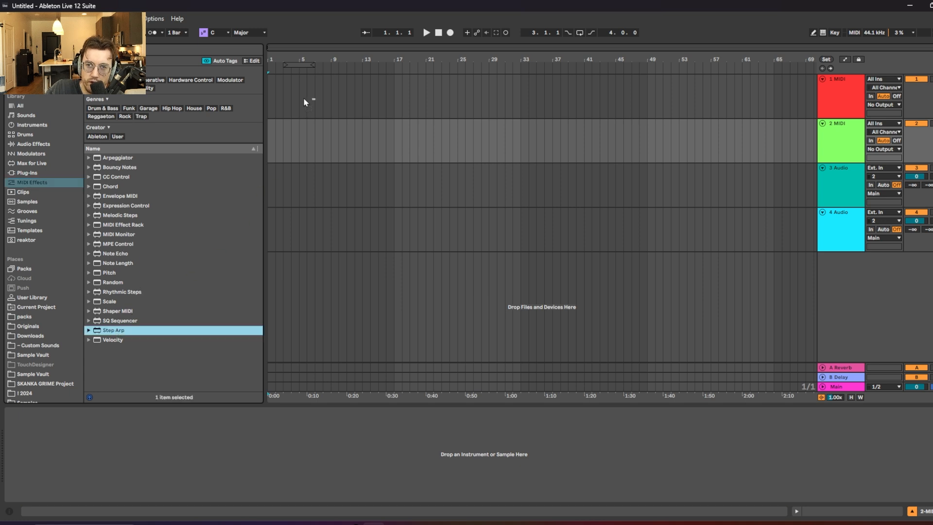
drag(304, 102, 302, 92)
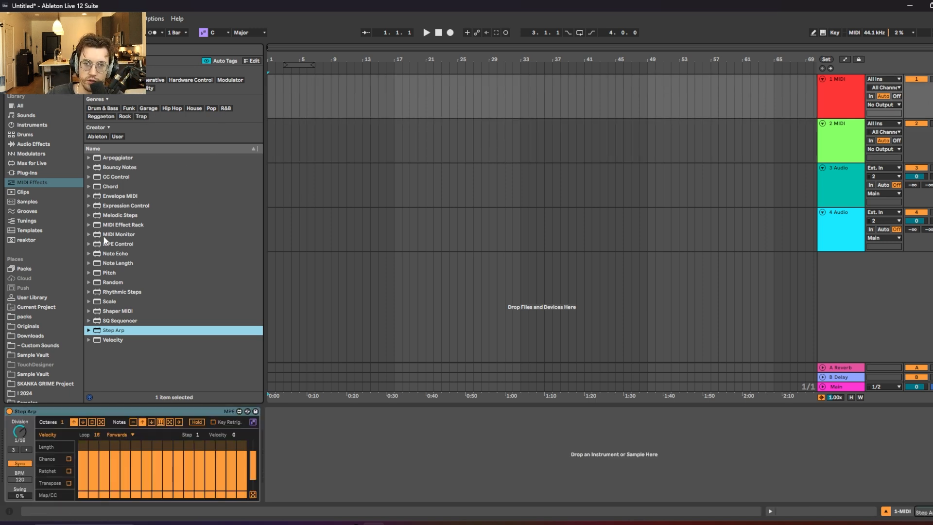
Find HB_Seq_dev_1.2 in Max for Live by searching "hb", add it after Step Arp on the first track, and deactivate Step Arp
click(26, 173)
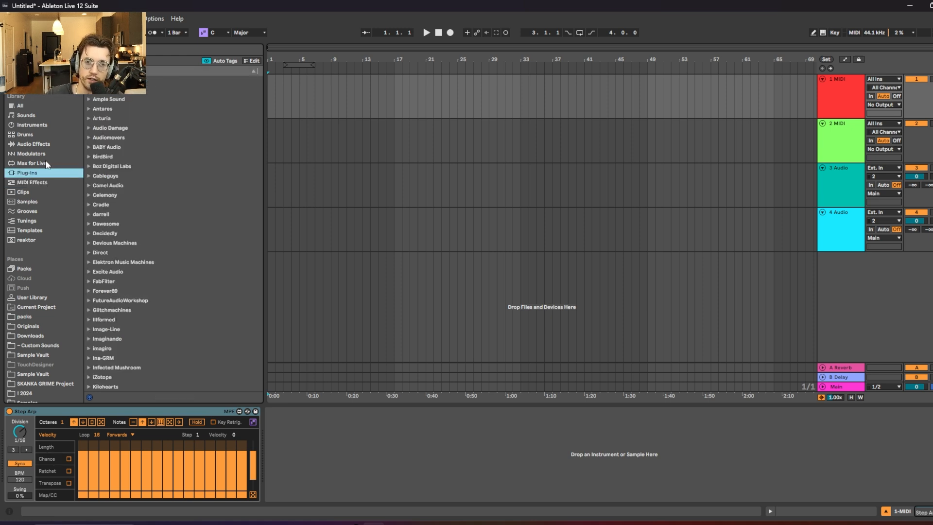
click(30, 183)
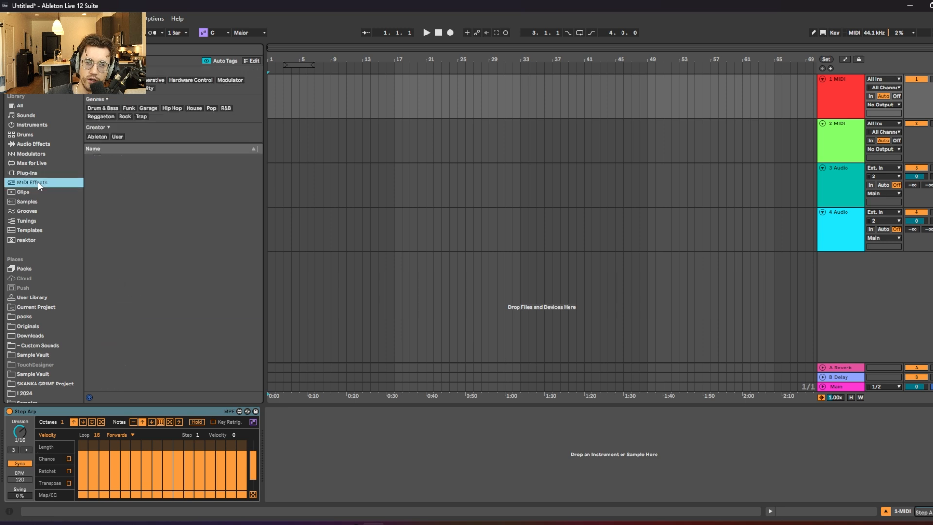
click(53, 163)
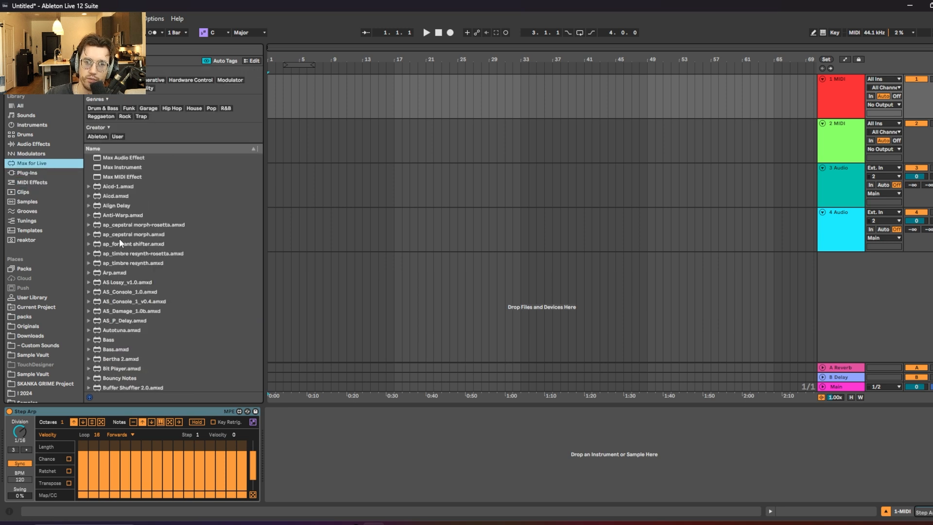
key(ctrl+f)
text(hb)
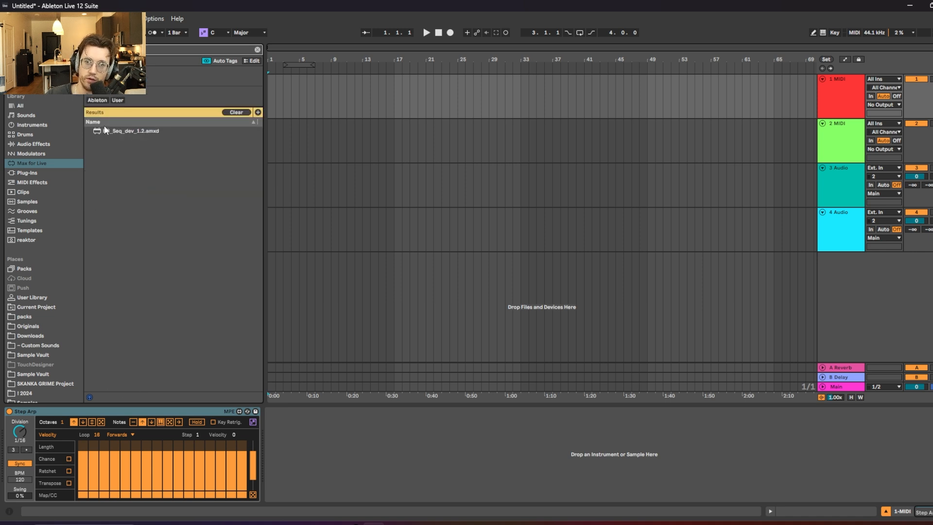
click(117, 135)
drag(118, 135, 289, 473)
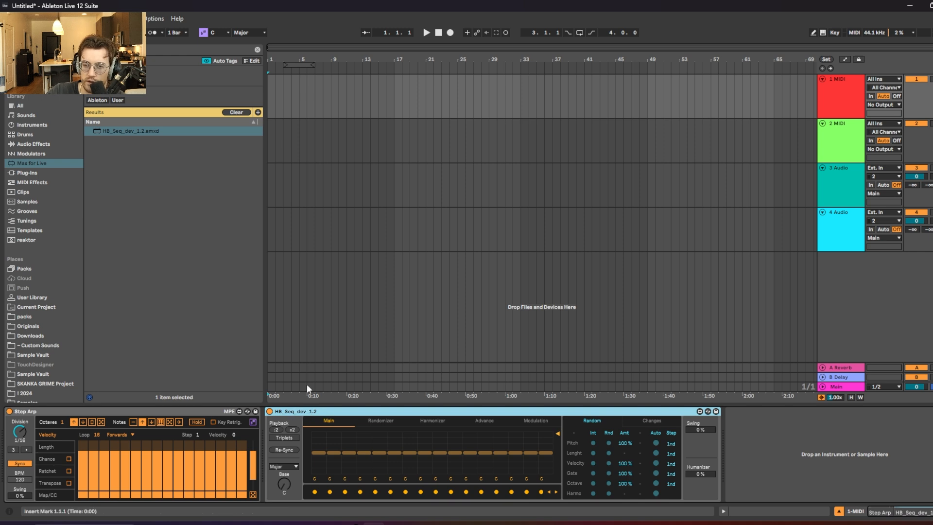
click(9, 411)
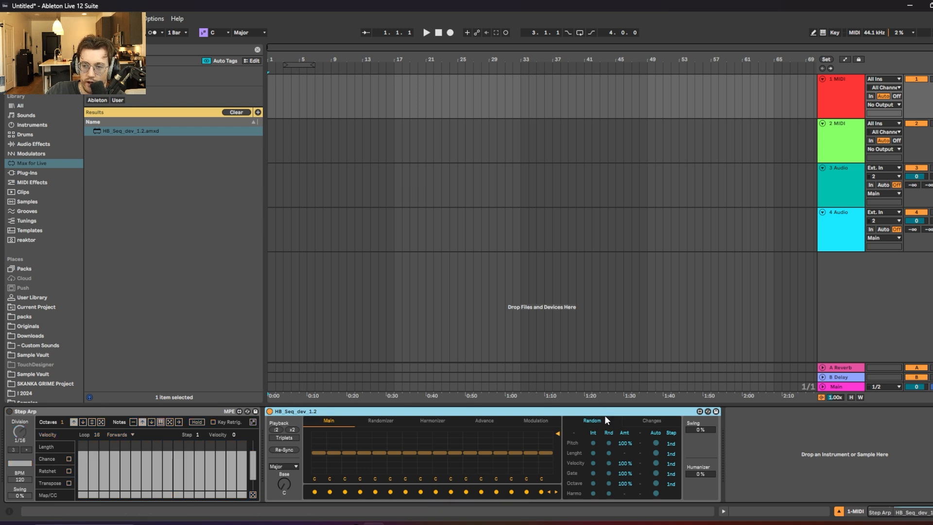
Randomize the pitches in HB_Seq and set its base note to F
click(609, 442)
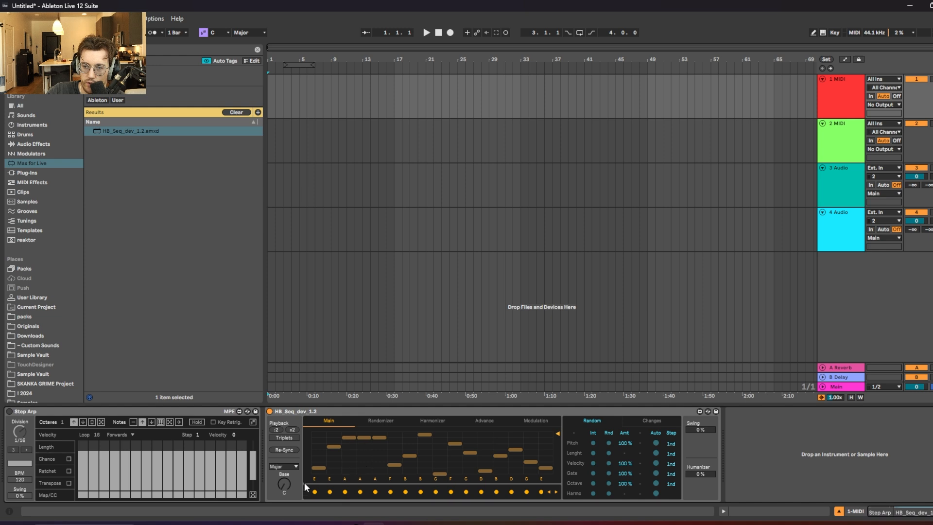
mouse_move(285, 488)
mouse_down()
mouse_move(284, 478)
mouse_move(285, 490)
mouse_up()
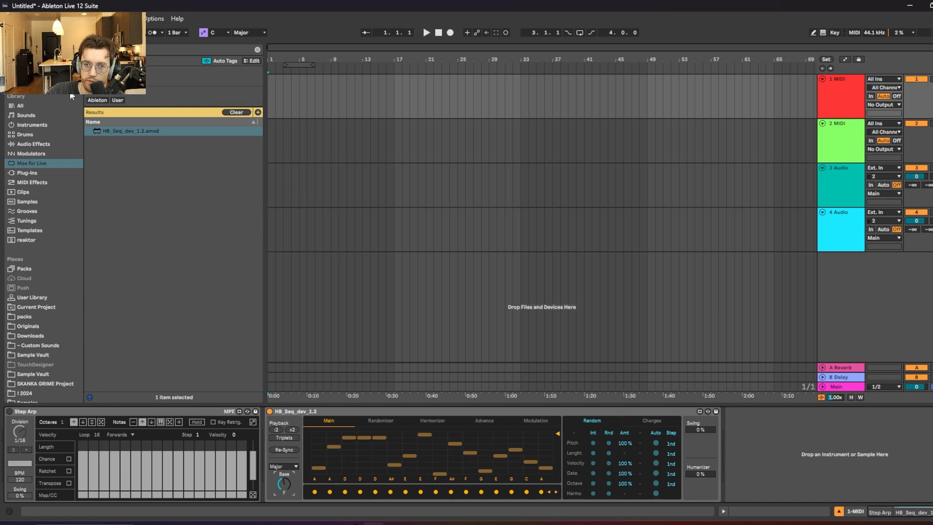
Search the plug-ins for "serum" and add the Serum synth to the first MIDI track after HB_Seq
key(BackSpace)
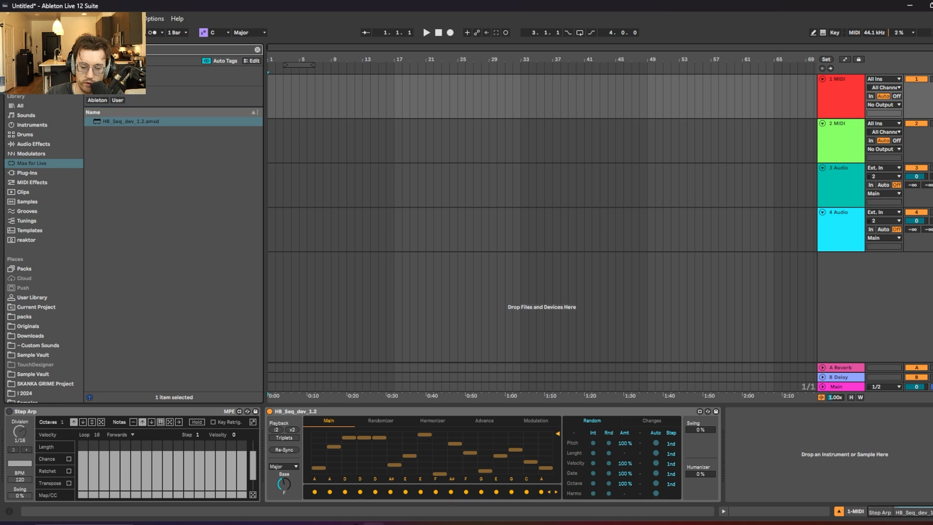
text(serum)
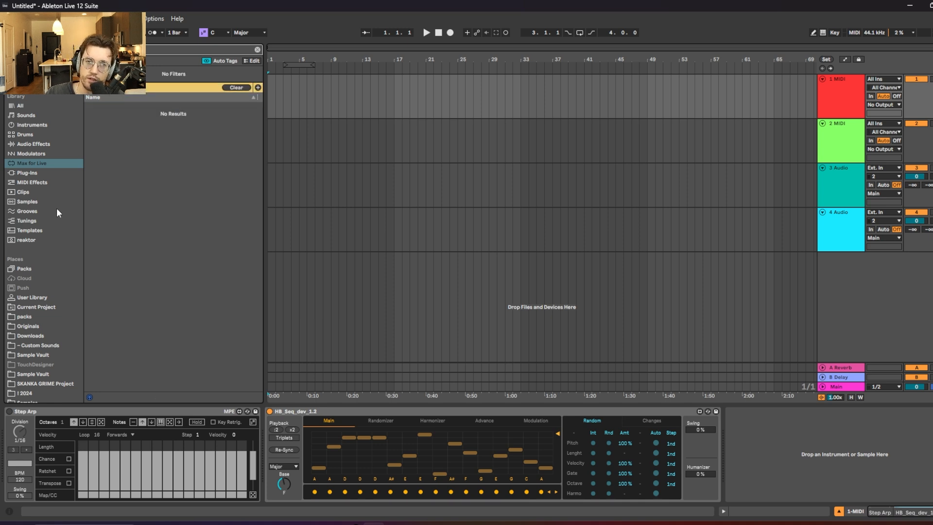
click(19, 173)
click(126, 94)
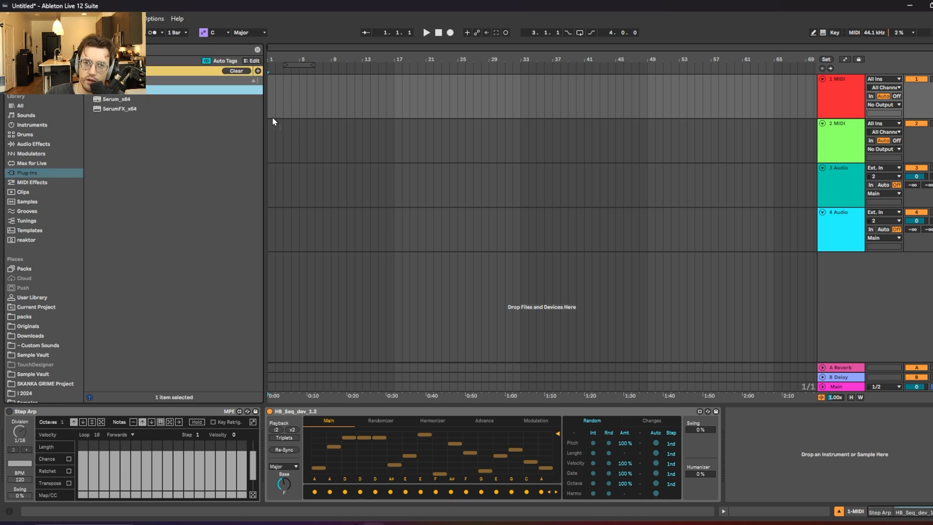
drag(273, 119, 308, 107)
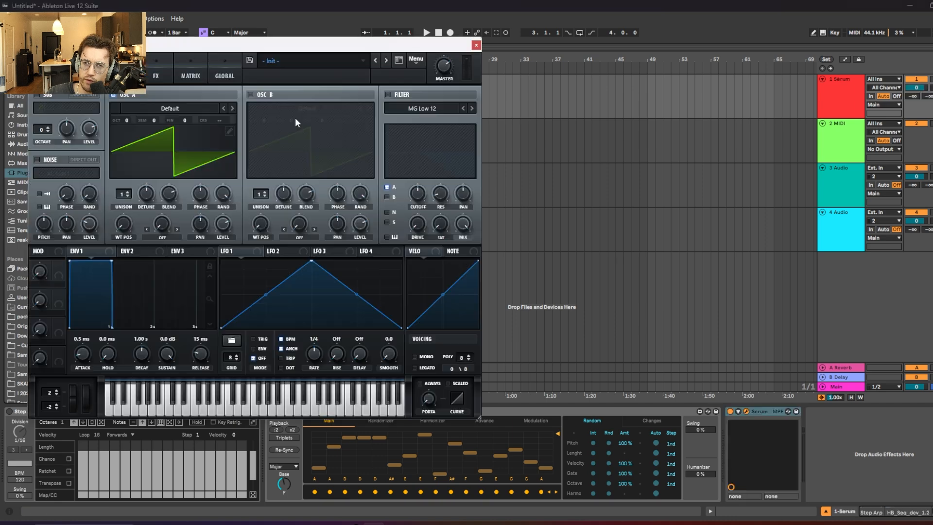
Load the PL Pop preset from the user bank Big Z's Sounds Of 2020 in Serum
click(300, 61)
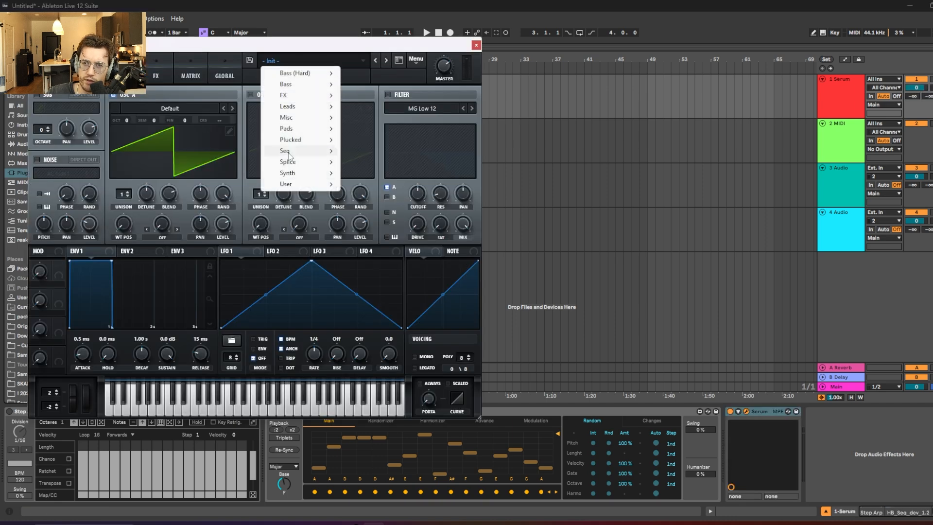
mouse_move(307, 167)
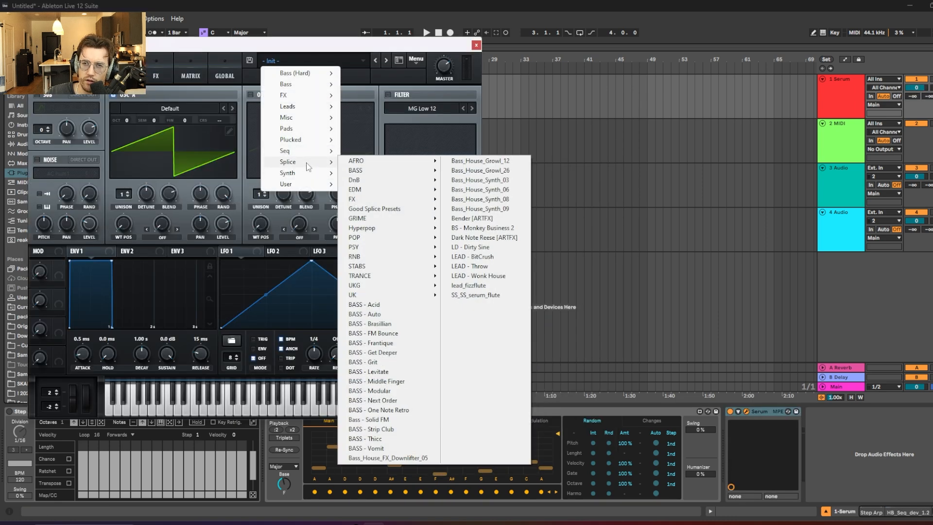
mouse_move(372, 199)
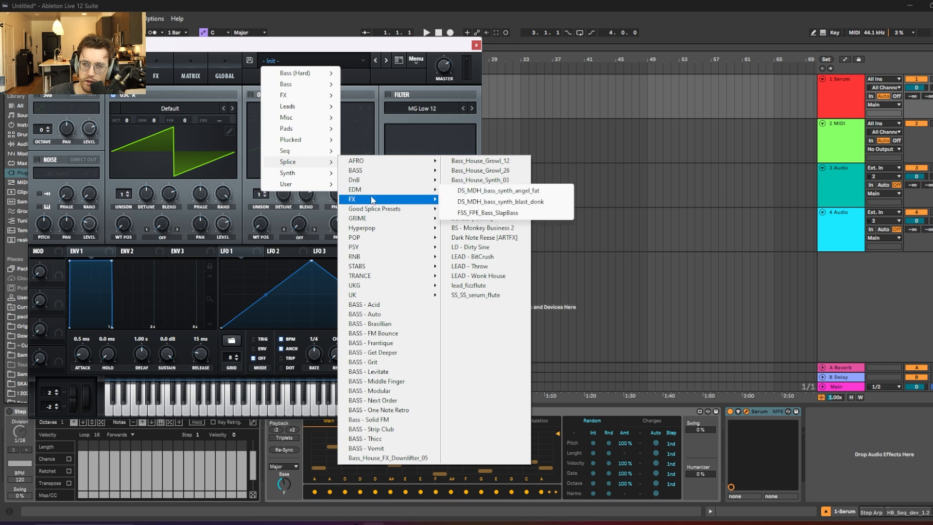
mouse_move(386, 297)
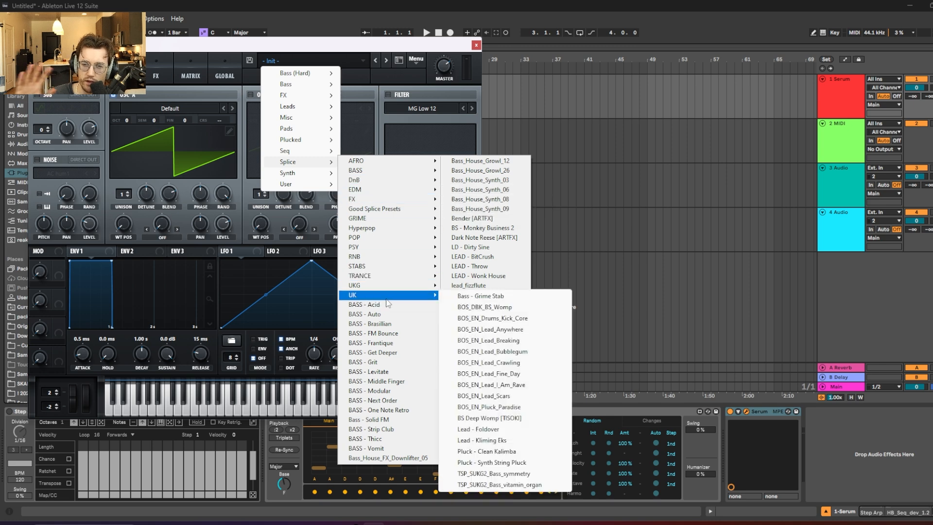
mouse_move(389, 258)
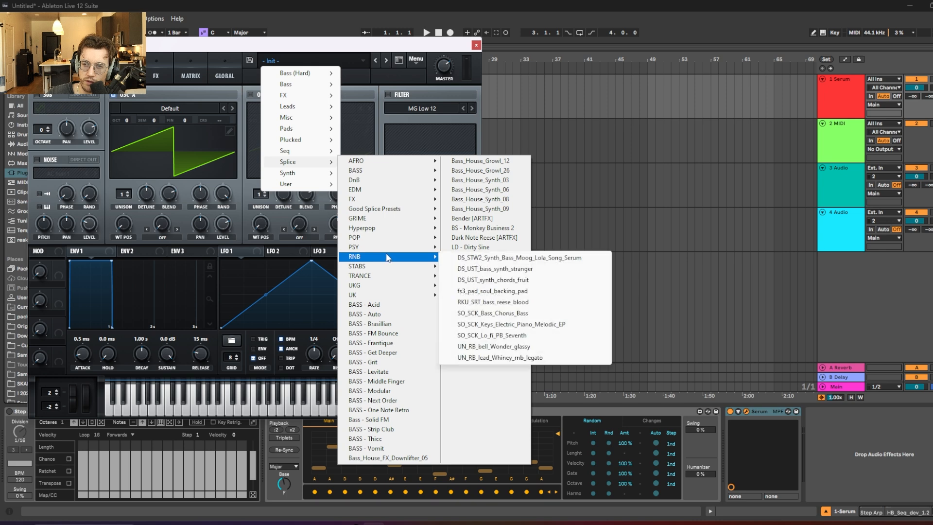
mouse_move(377, 223)
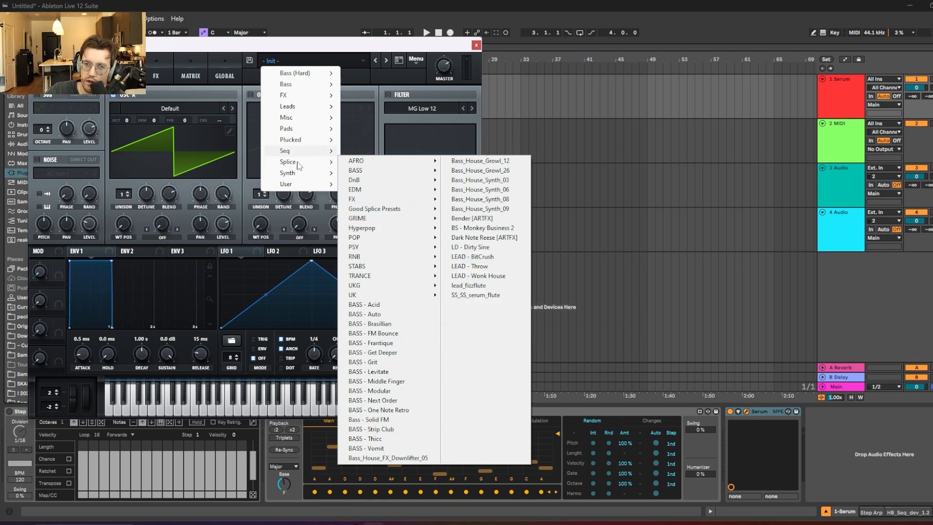
mouse_move(286, 183)
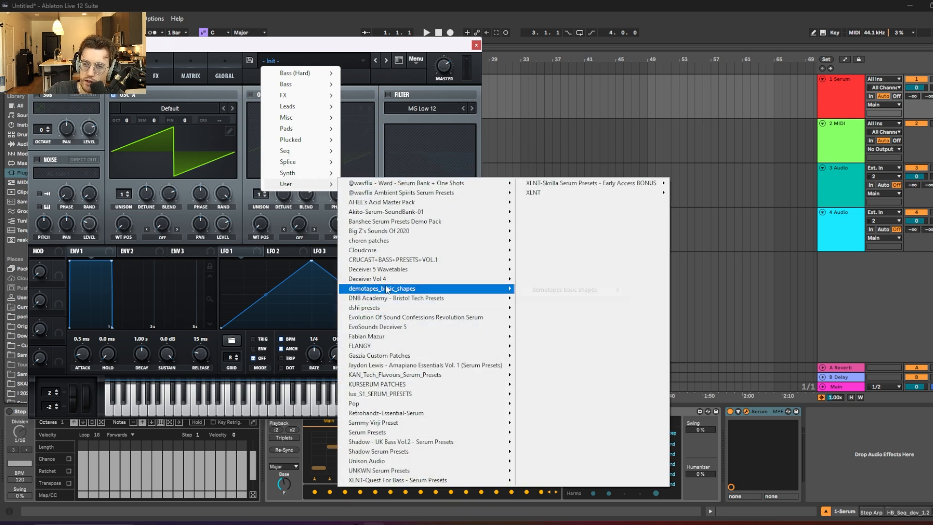
mouse_move(423, 347)
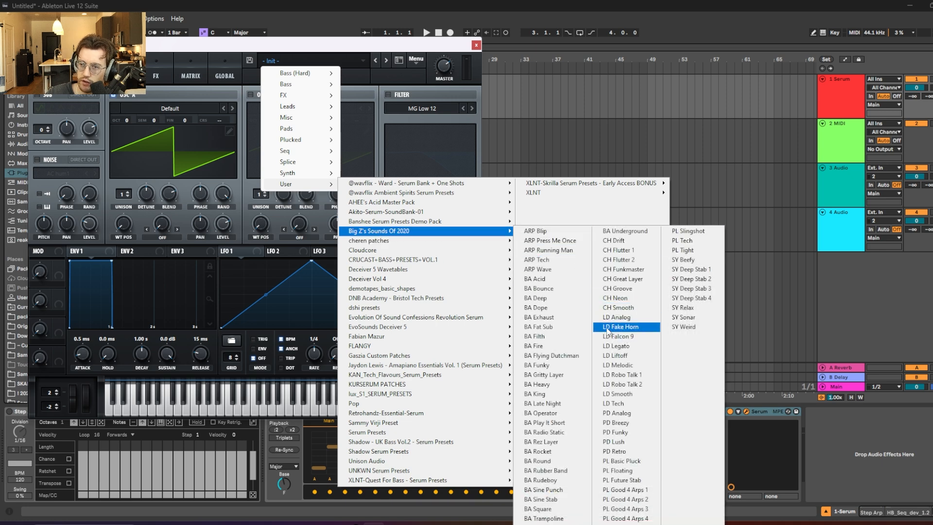
click(621, 518)
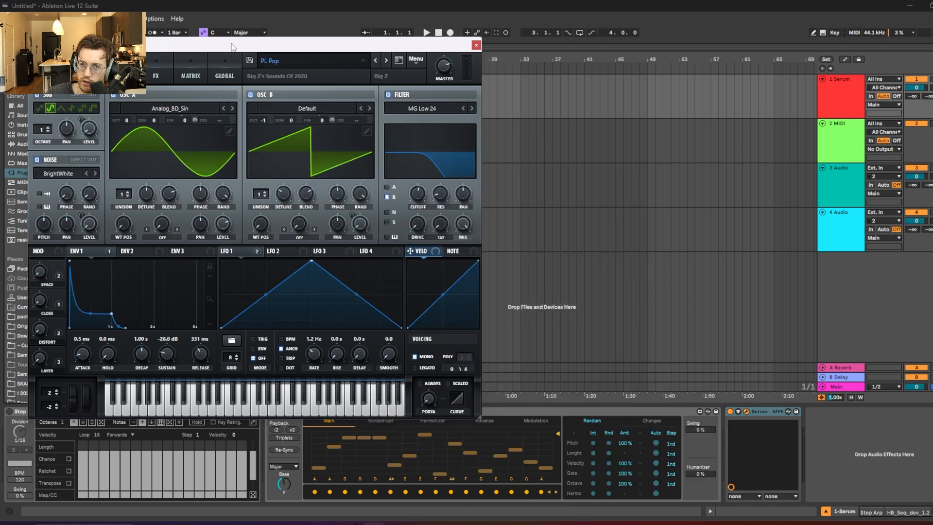
Play the set from the start of the arrangement and move the Serum window clear of the device chain
drag(250, 48, 666, 101)
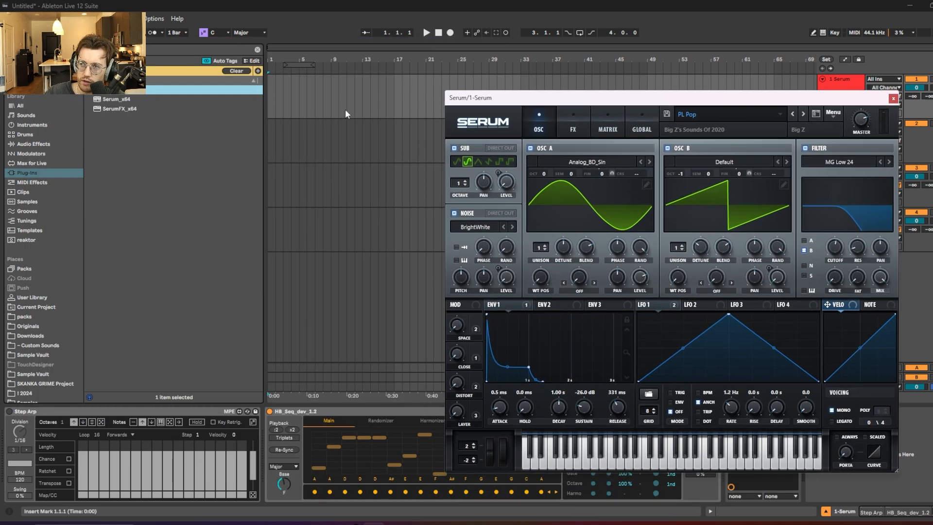
click(269, 96)
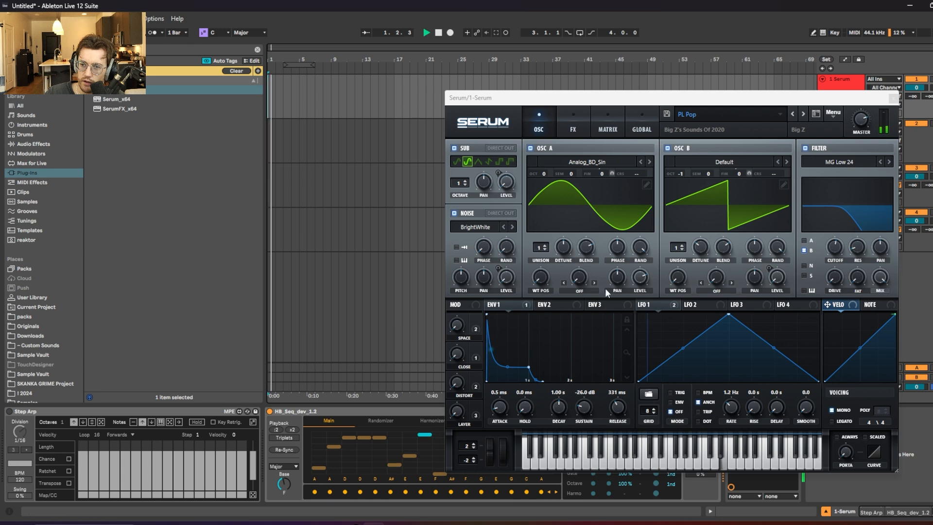
drag(705, 100, 616, 36)
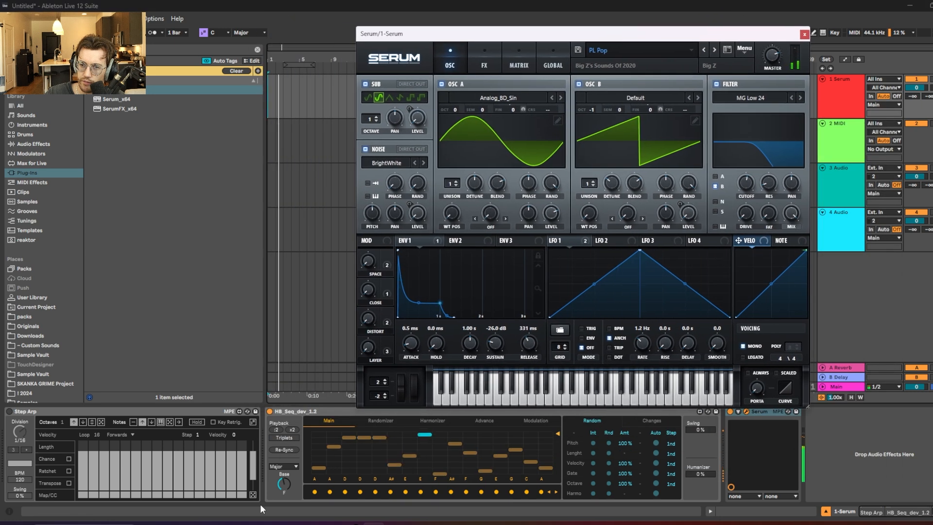
Randomize the HB_Seq pitches again and set the sequencer's key to G Dorian
click(607, 441)
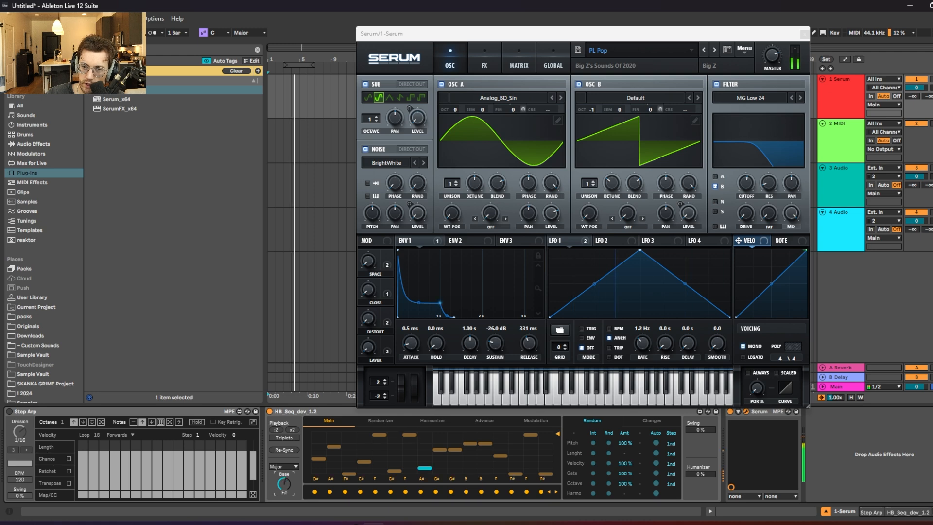
drag(284, 484, 279, 469)
click(278, 467)
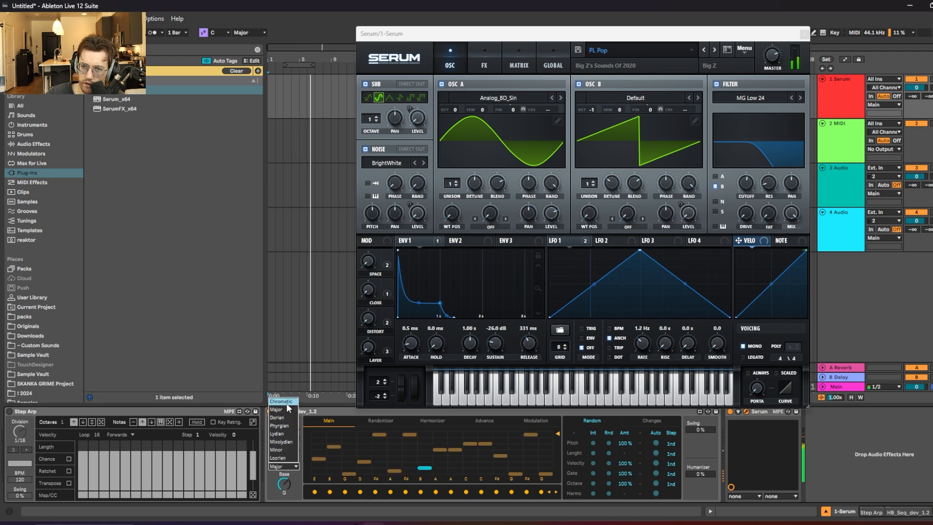
click(286, 419)
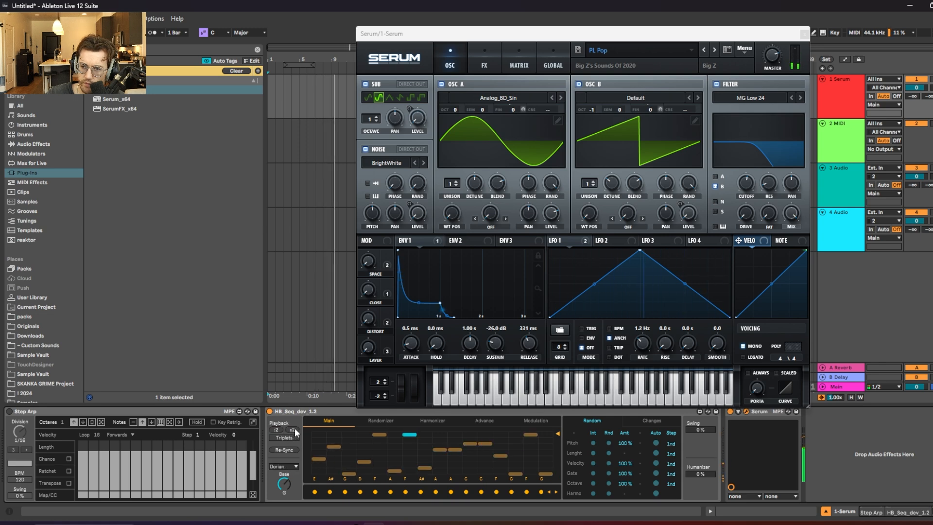
Close the Serum window and bring back the Serum track's device chain
click(803, 33)
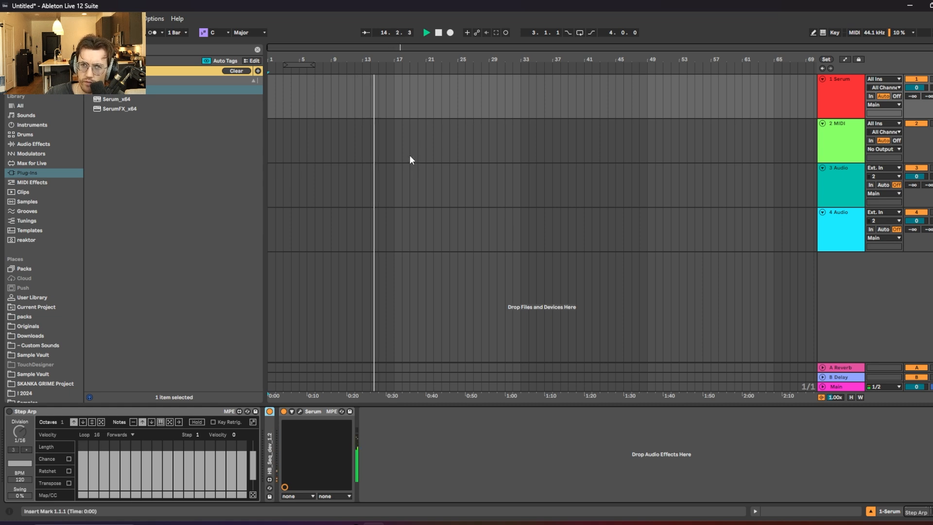
click(395, 149)
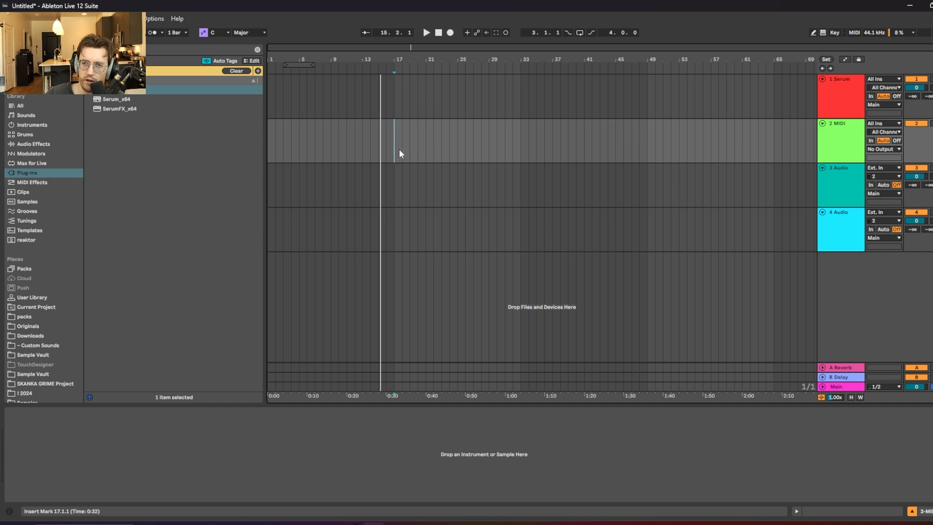
drag(395, 150, 459, 150)
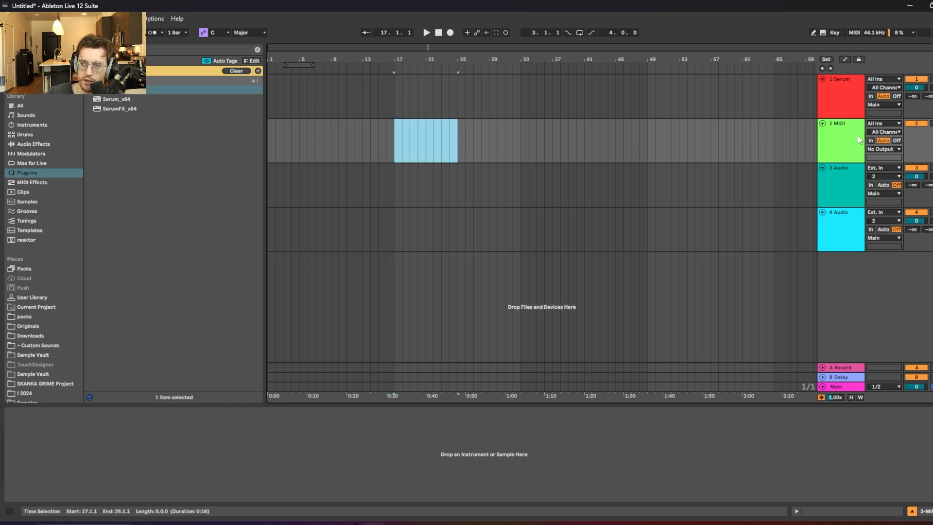
click(875, 125)
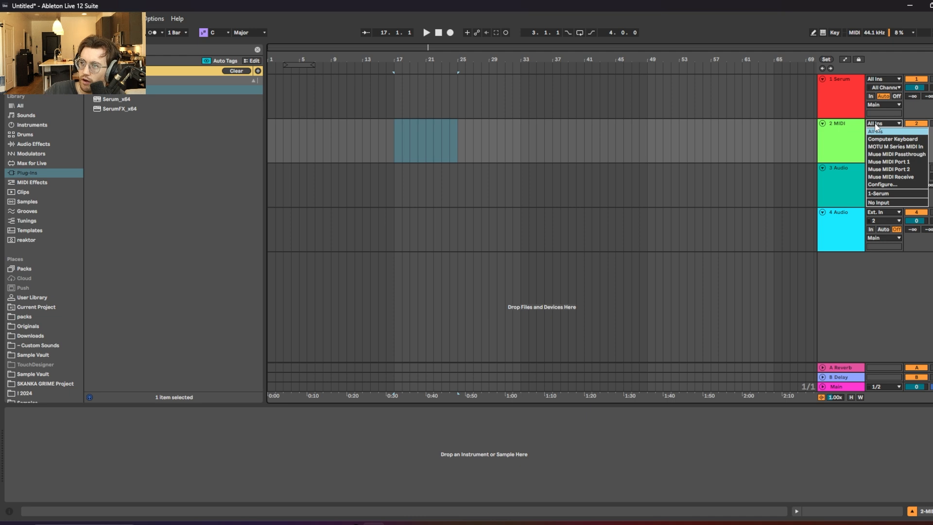
click(840, 92)
click(844, 93)
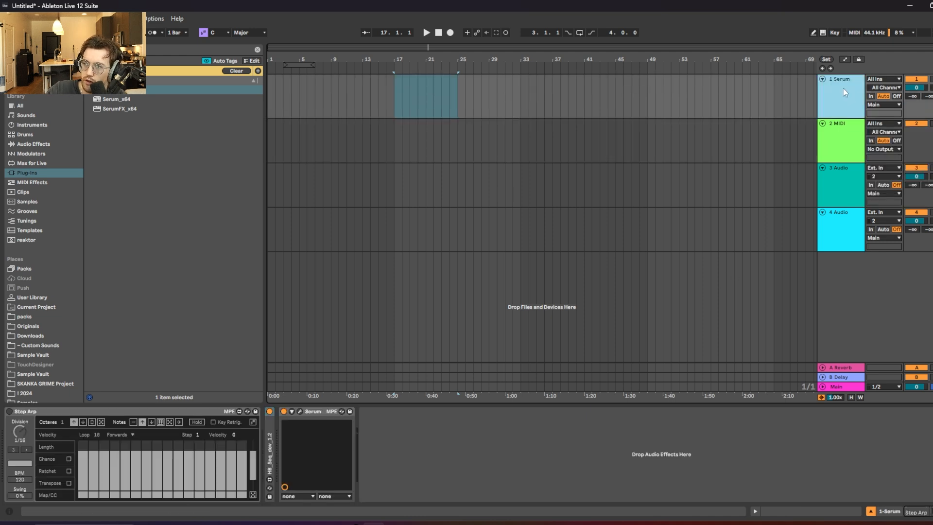
Unfold the HB_Seq device and play its pattern from bar 17
double_click(269, 441)
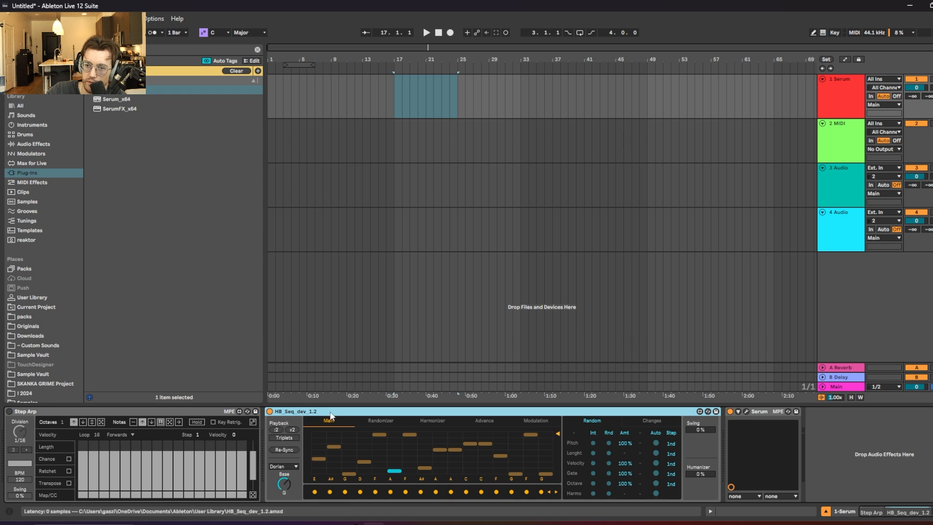
key(space)
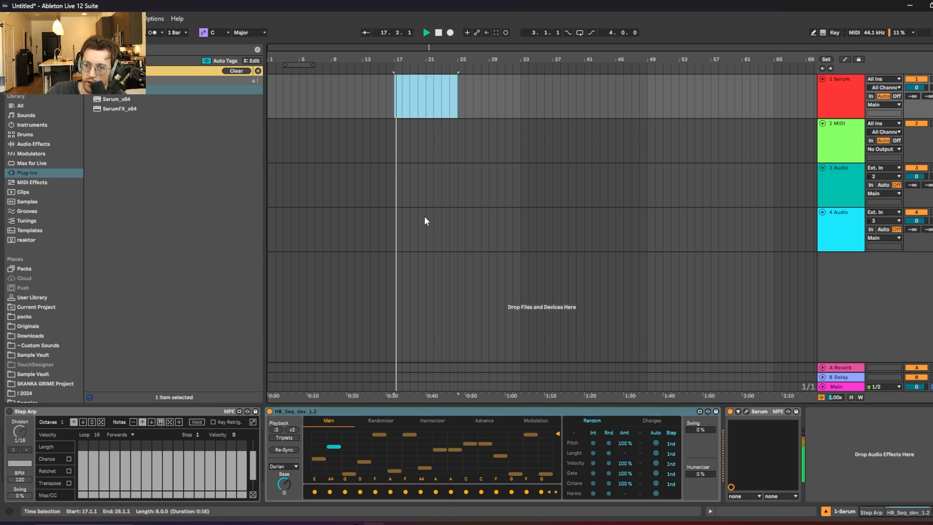
drag(402, 93, 489, 94)
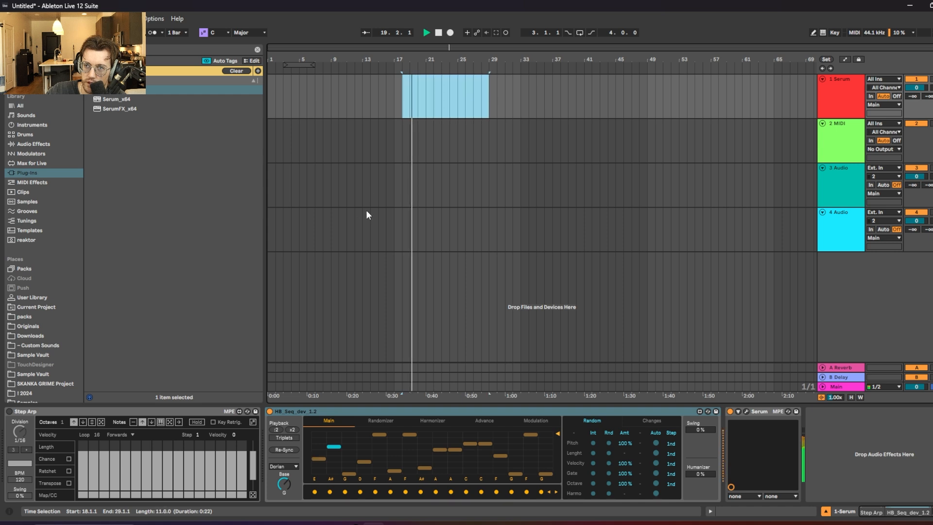
Set the MIDI input of the empty second MIDI track to 1-Serum
click(850, 140)
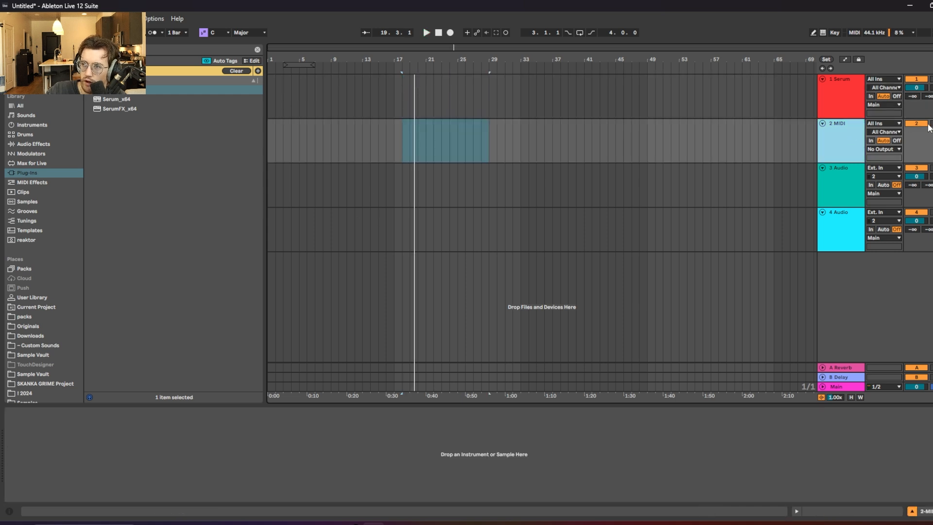
click(881, 125)
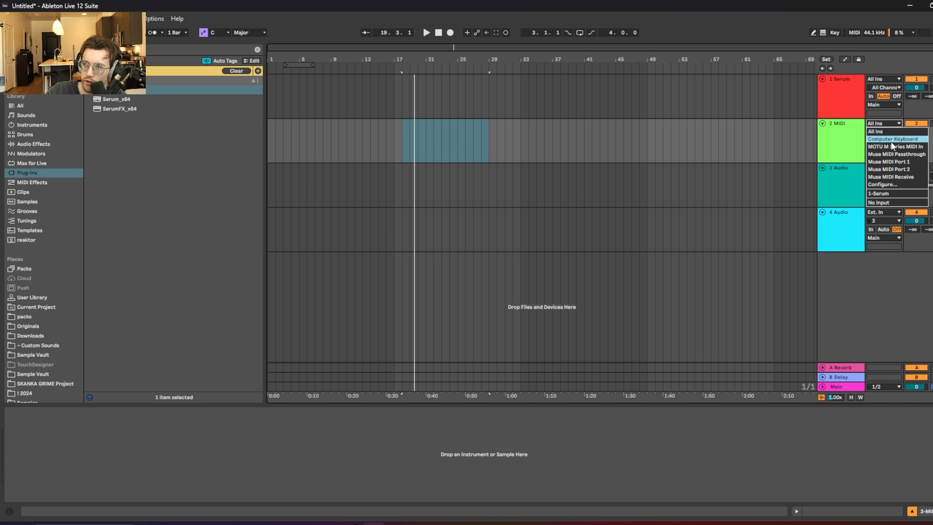
click(888, 195)
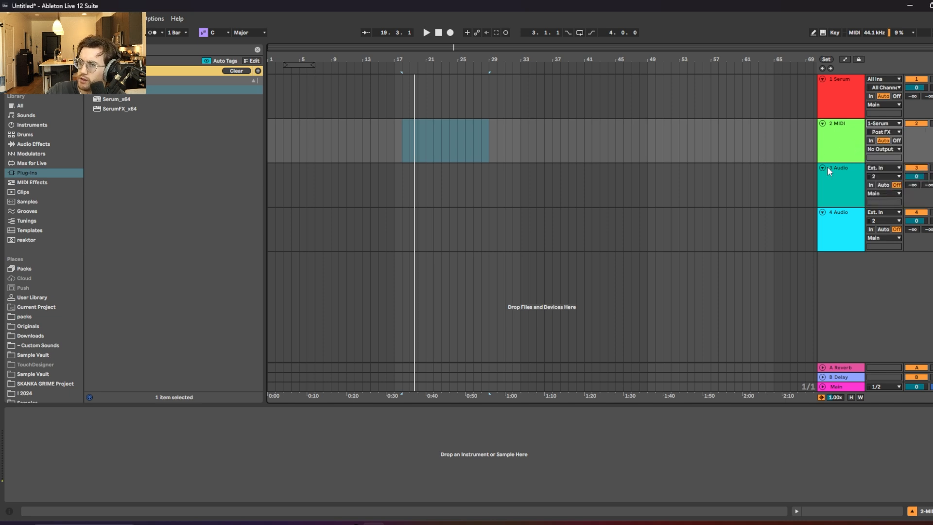
Play from bar 17 and record about seven bars of the sequencer's notes into a clip on the second MIDI track
click(392, 136)
key(space)
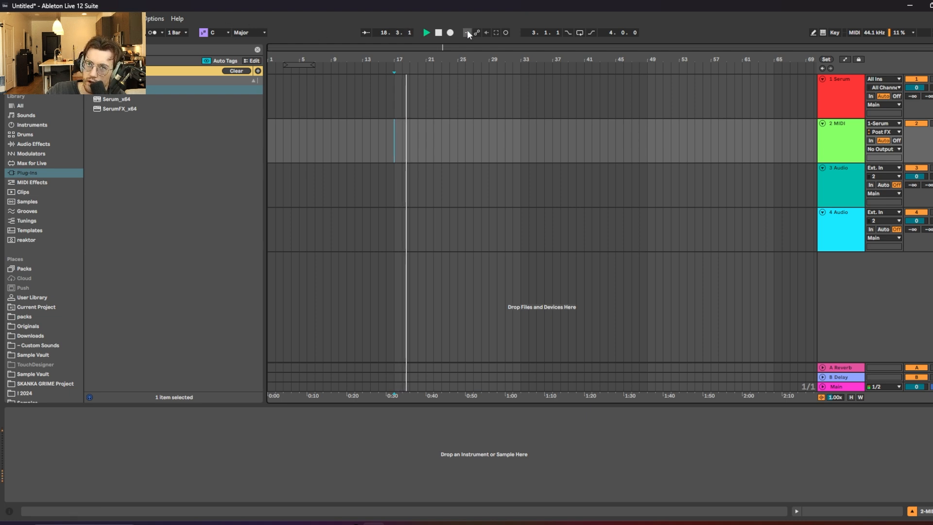
click(450, 32)
key(plus)
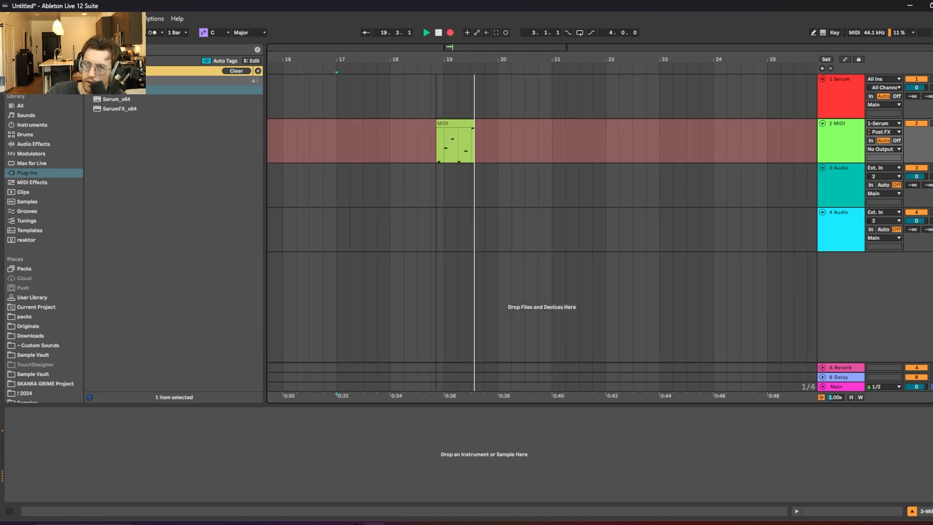
key(plus)
key(minus)
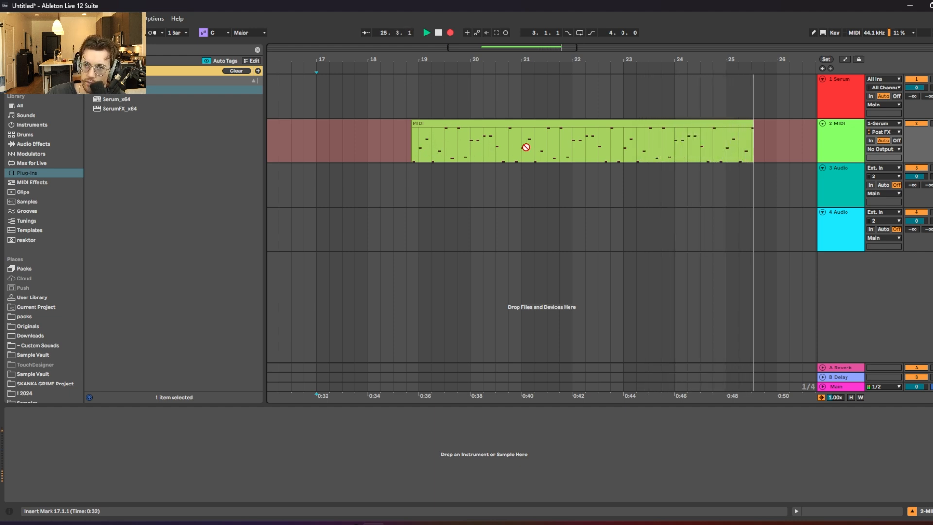
key(space)
Trim the start of the recorded MIDI clip to bar 19 and play back its first two bars
drag(439, 63, 428, 126)
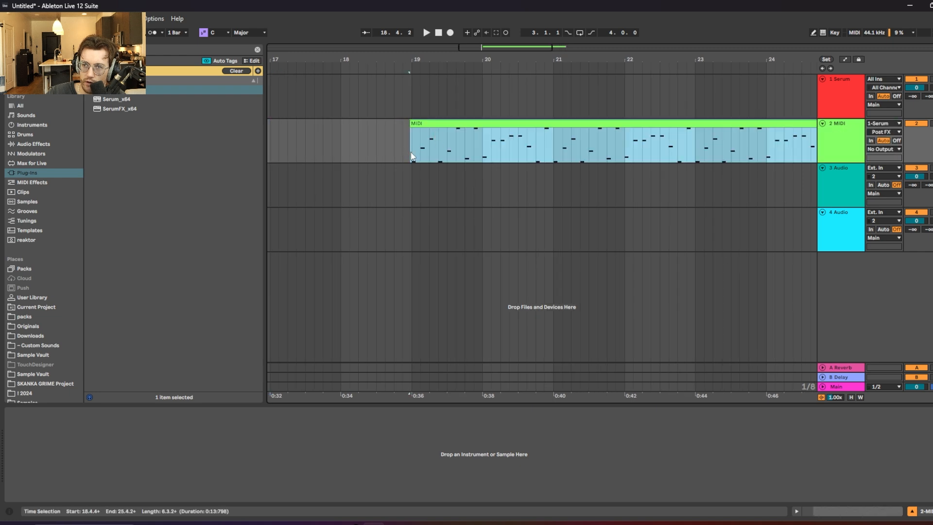
drag(413, 150, 508, 158)
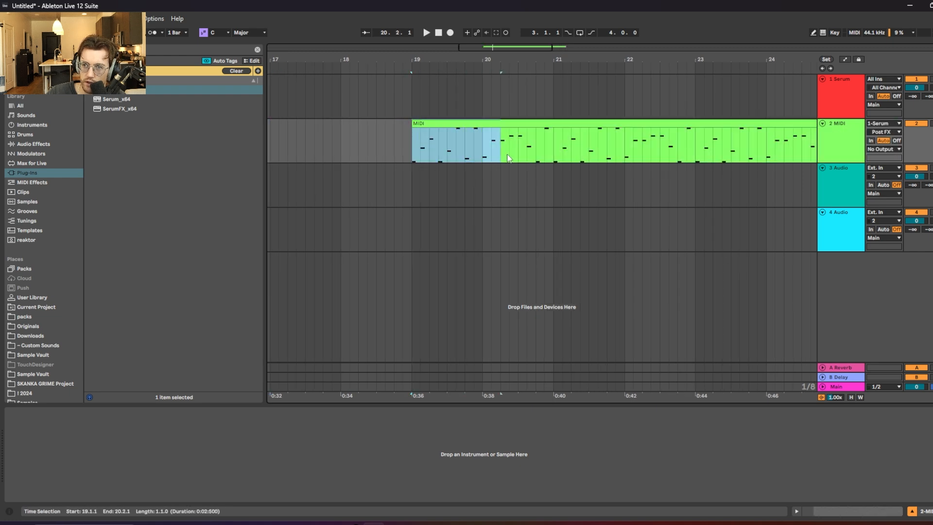
key(space)
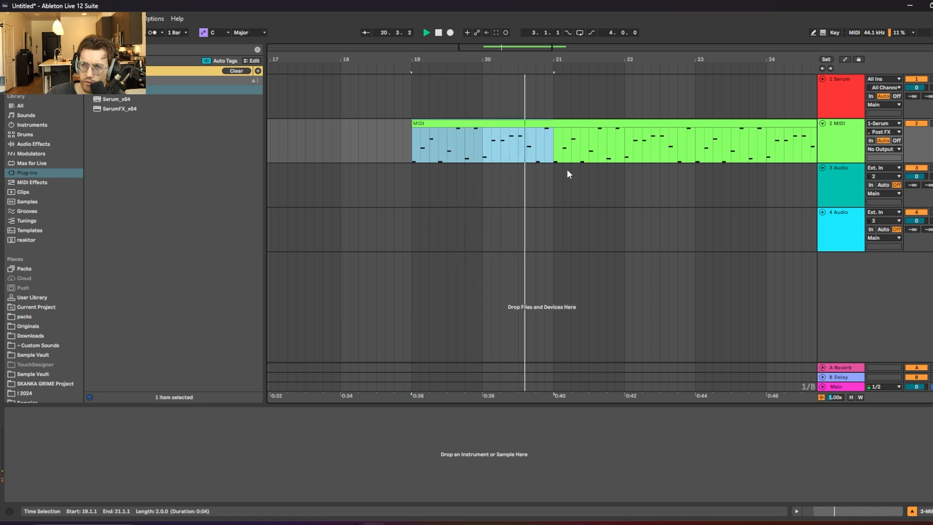
key(space)
Split the recorded MIDI clip at 20.3.3 and play from the following section
click(527, 147)
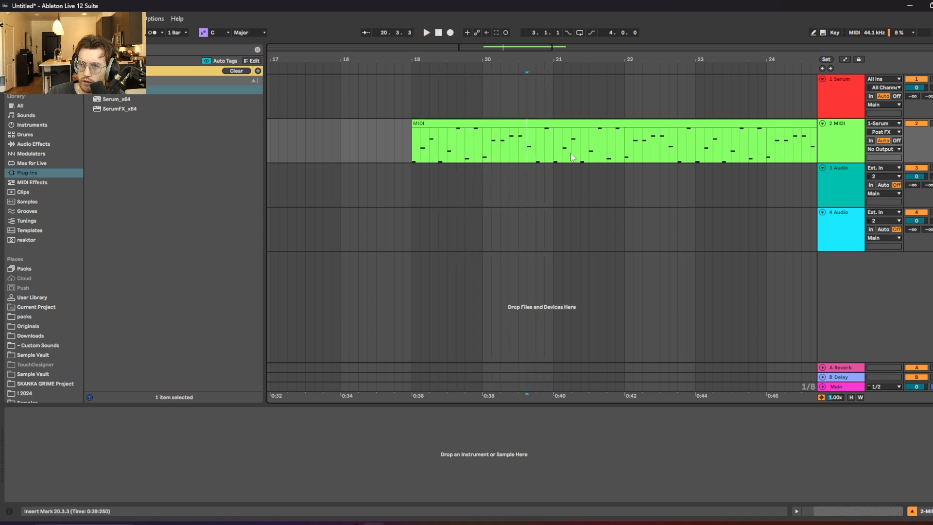
key(ctrl+e)
mouse_move(540, 131)
mouse_down()
mouse_move(573, 135)
mouse_move(547, 135)
mouse_up()
key(space)
key(space)
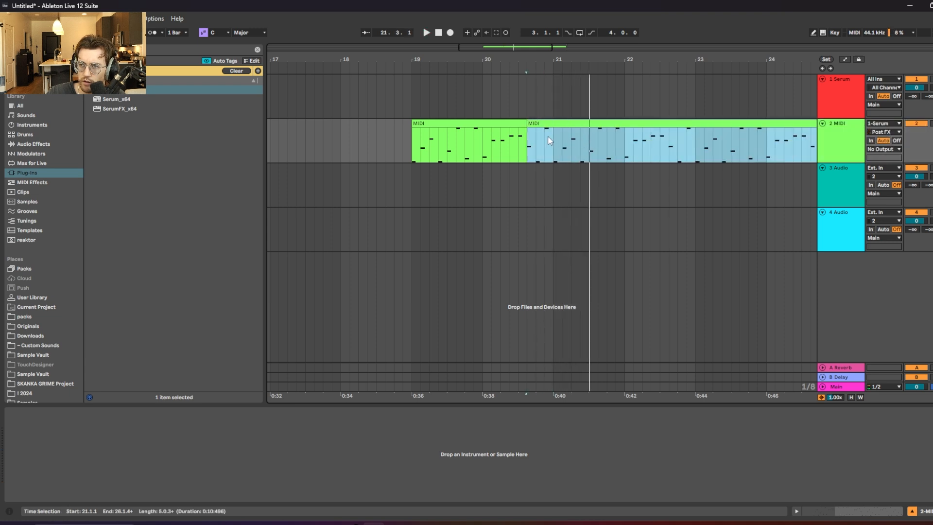
Audition the second clip from several points around bar 21 to locate where the melody phrase begins
click(532, 146)
click(553, 147)
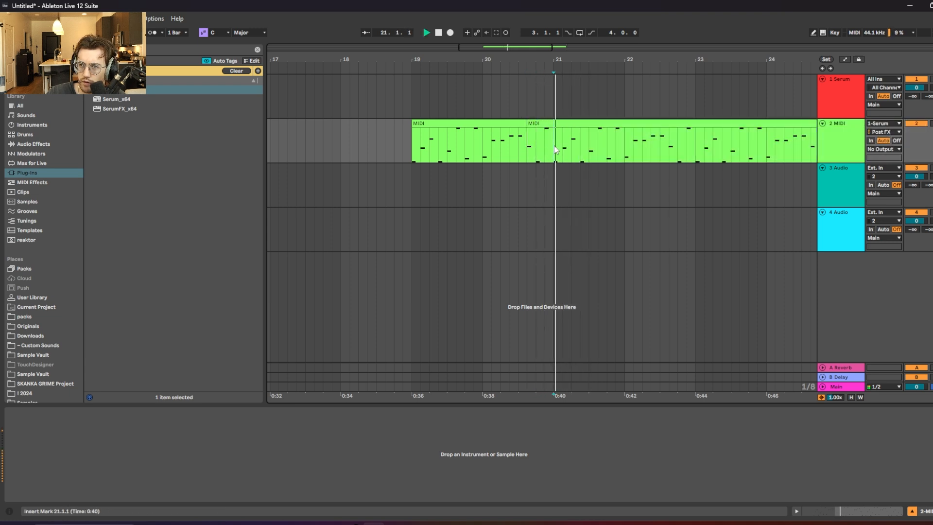
key(space)
key(space)
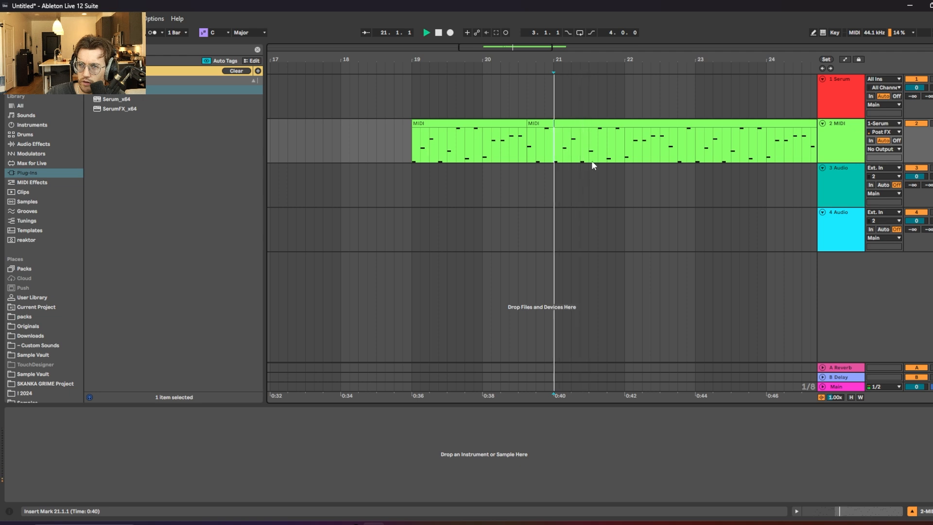
key(space)
click(580, 147)
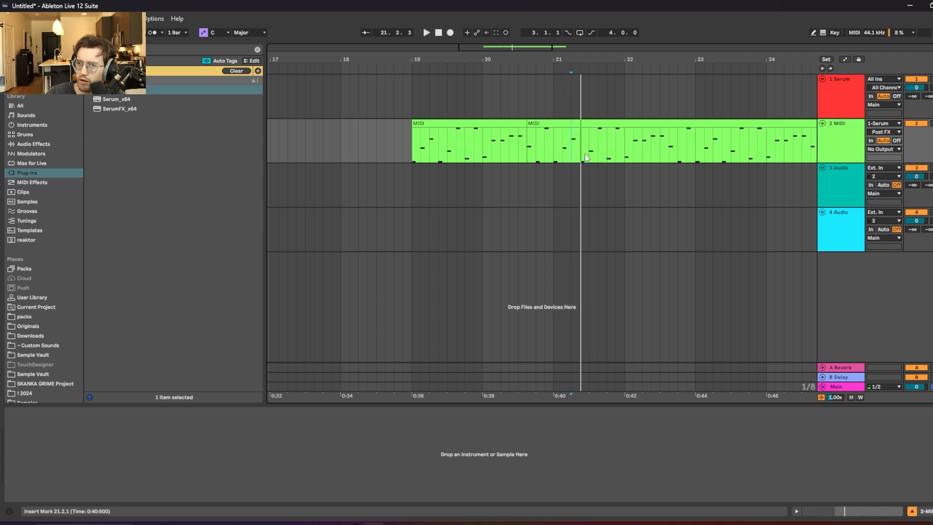
key(space)
key(space)
key(space)
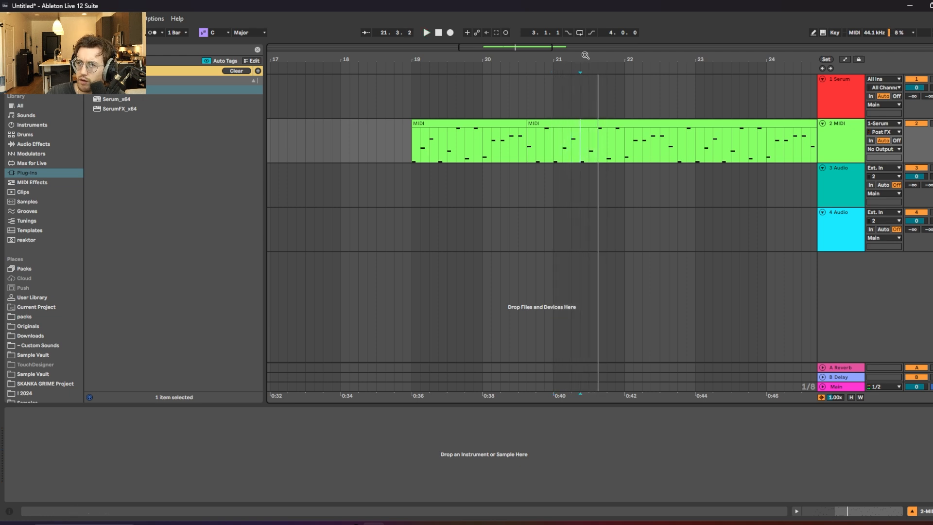
Move both recorded MIDI clips onto the Serum track and turn off the HB_Seq device
click(531, 143)
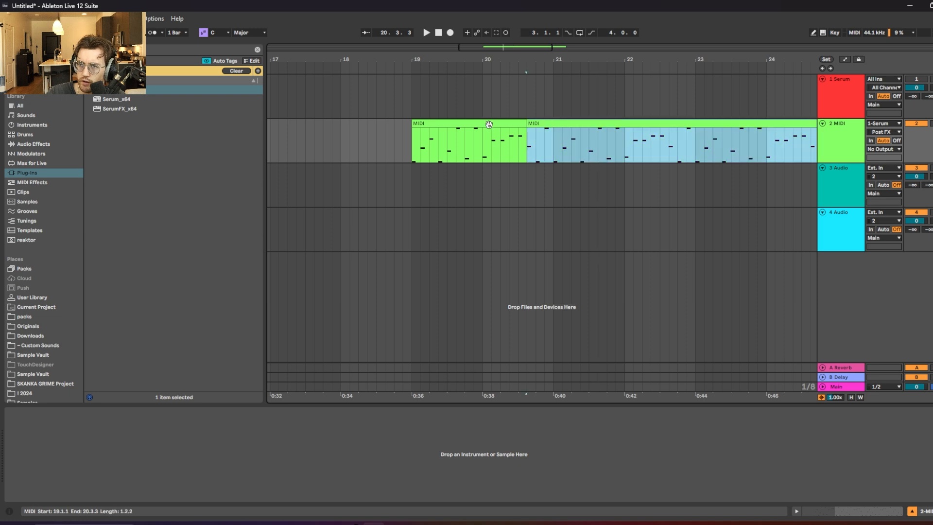
shift+click(428, 140)
drag(428, 141, 428, 98)
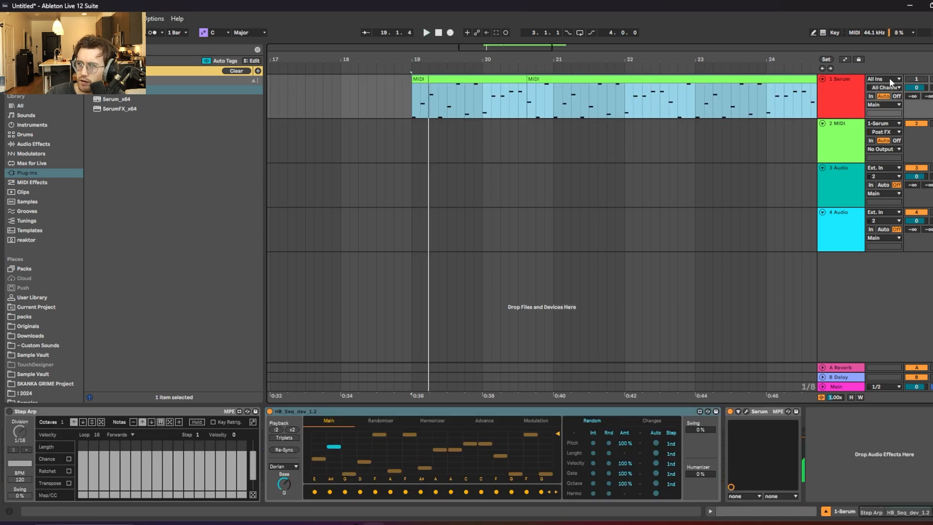
click(789, 152)
click(269, 411)
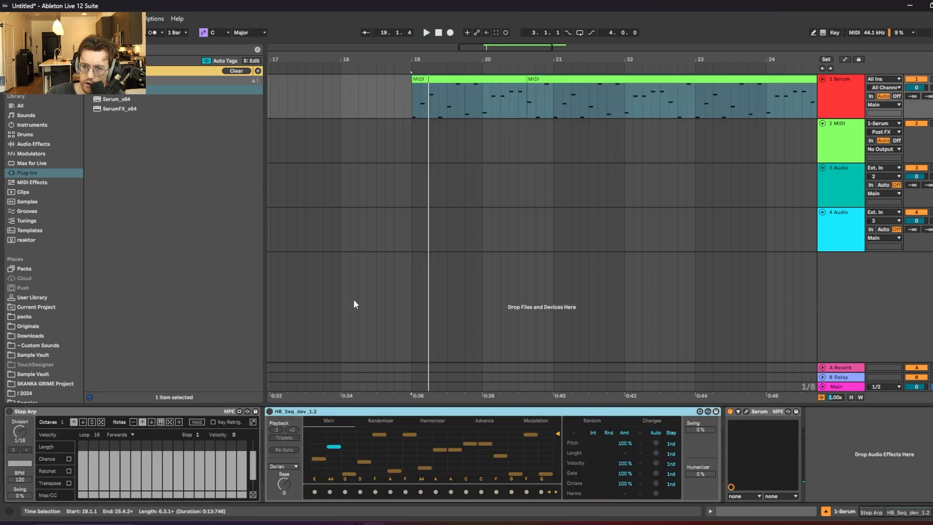
Play the moved clips on the Serum track and split the first one at 19.2.3
click(450, 90)
key(space)
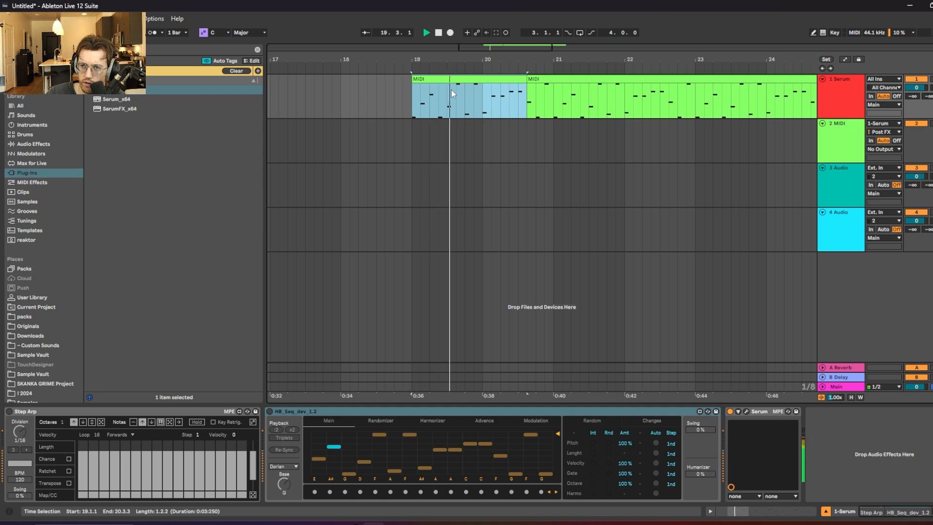
click(439, 112)
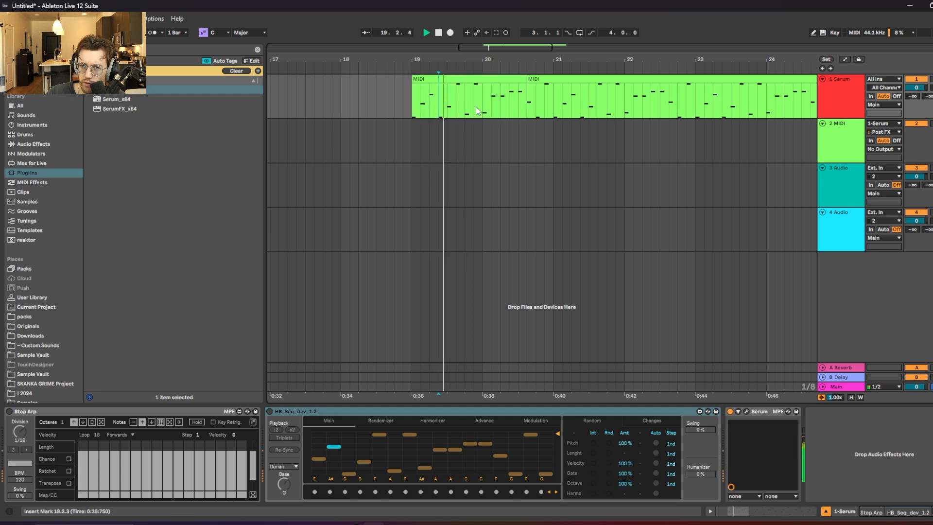
Try moving the clips after the 19.2.3 split back to bar 19, audition them and undo the move
click(548, 88)
shift+click(454, 78)
drag(464, 77, 441, 83)
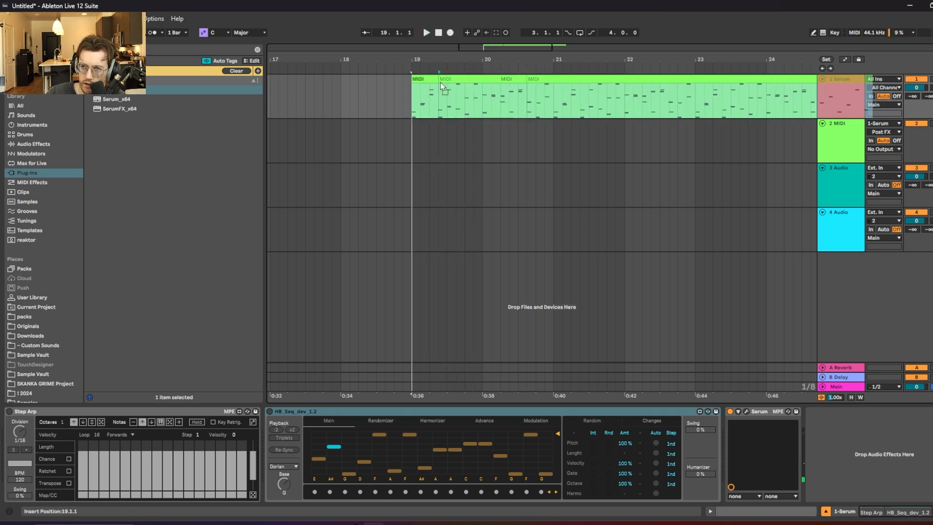
key(space)
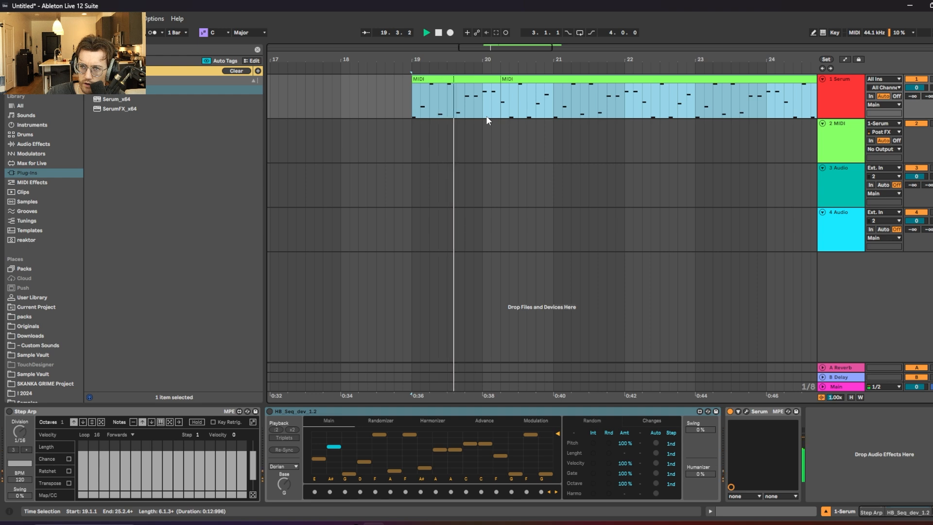
key(ctrl+z)
Examine how the melody phrase lines up with the split clips between bars 19 and 22 on the Serum track
click(436, 98)
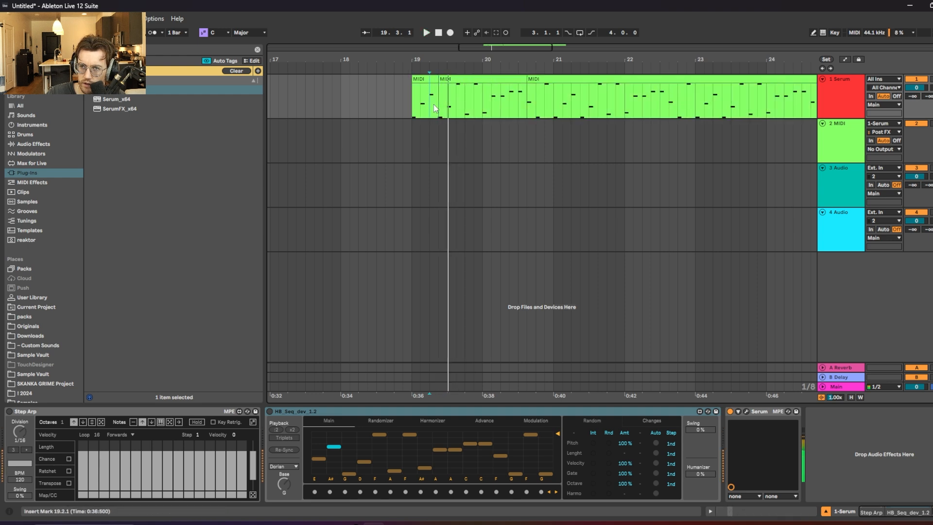
mouse_move(436, 56)
mouse_down()
mouse_move(437, 82)
mouse_move(427, 59)
mouse_up()
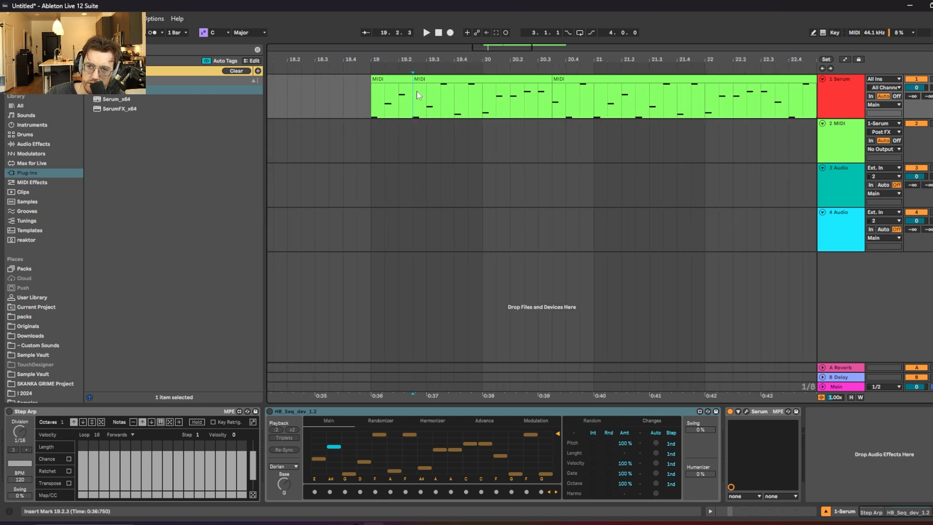
drag(411, 100, 489, 108)
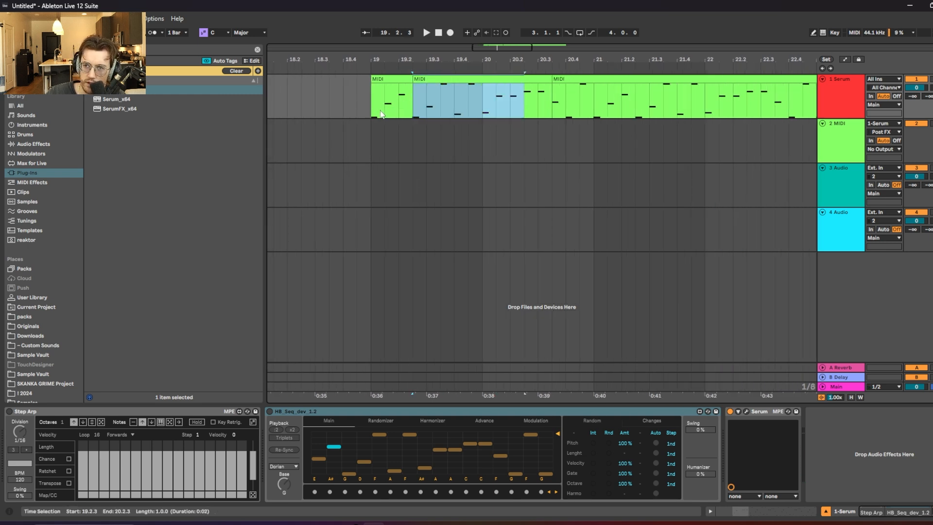
drag(381, 114, 548, 119)
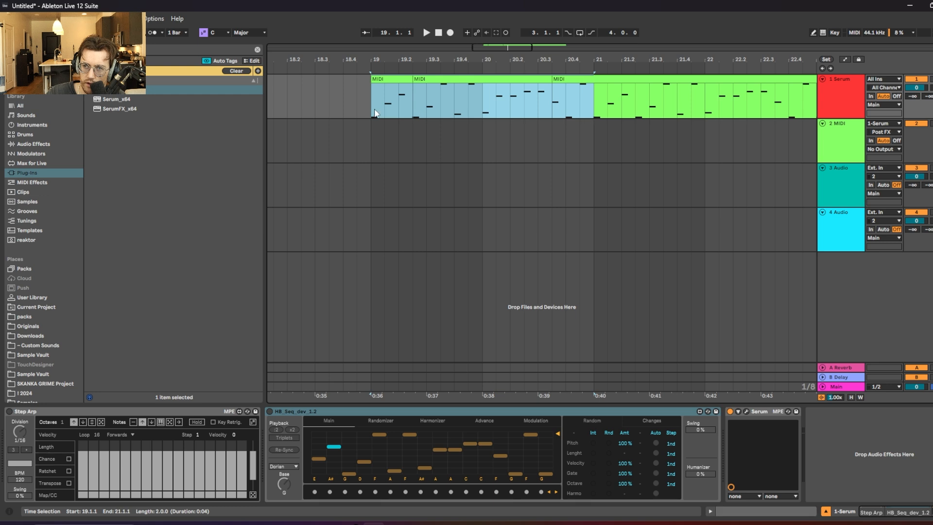
drag(374, 115, 424, 119)
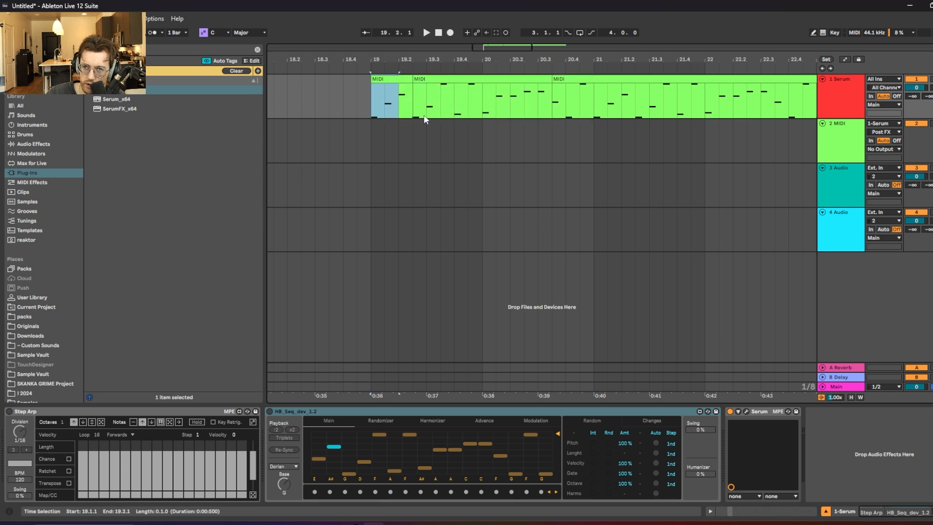
click(374, 104)
click(439, 80)
click(583, 81)
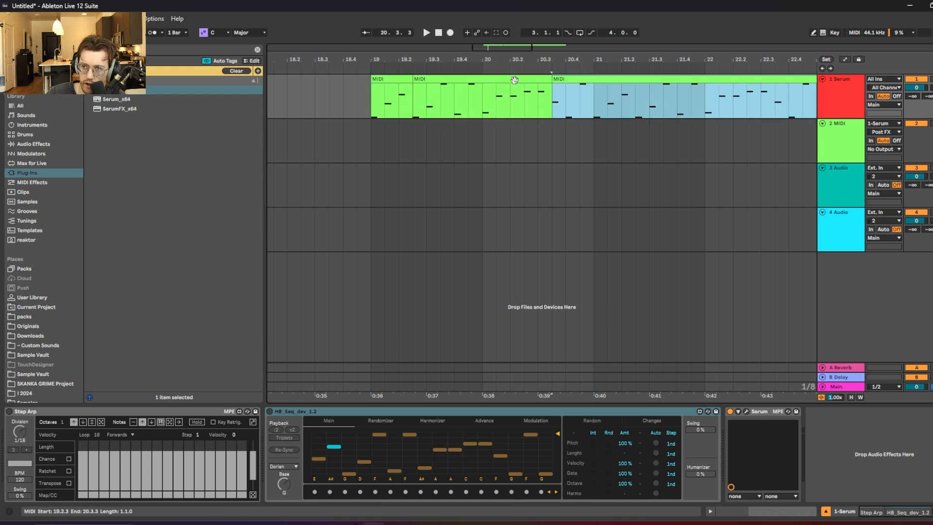
click(433, 80)
click(415, 105)
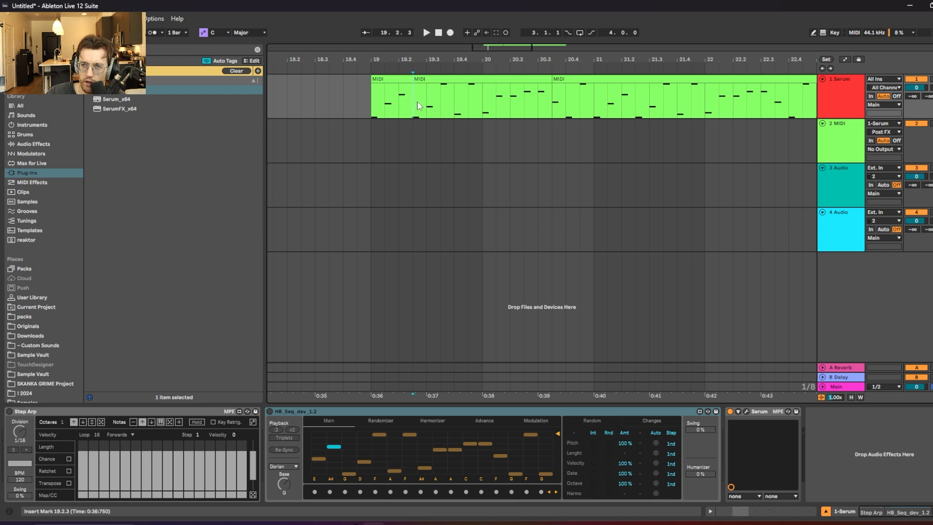
drag(374, 106, 720, 108)
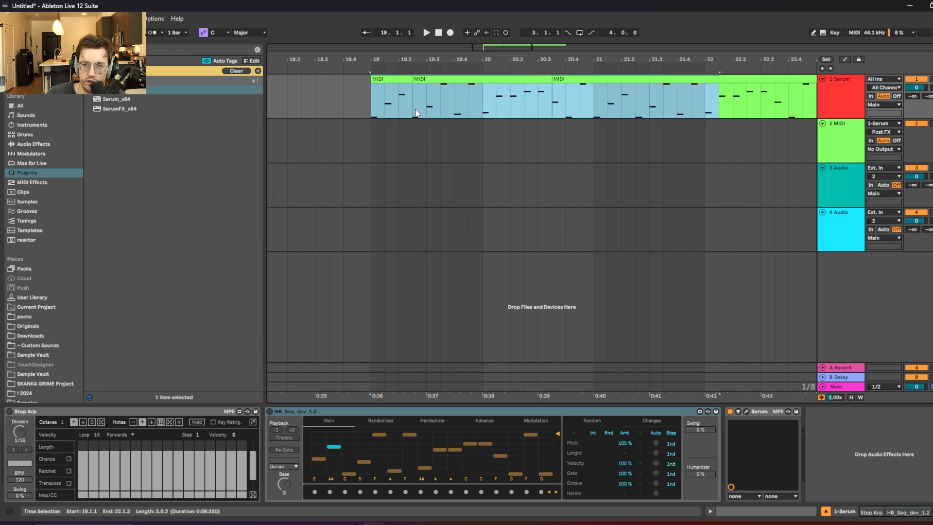
click(414, 80)
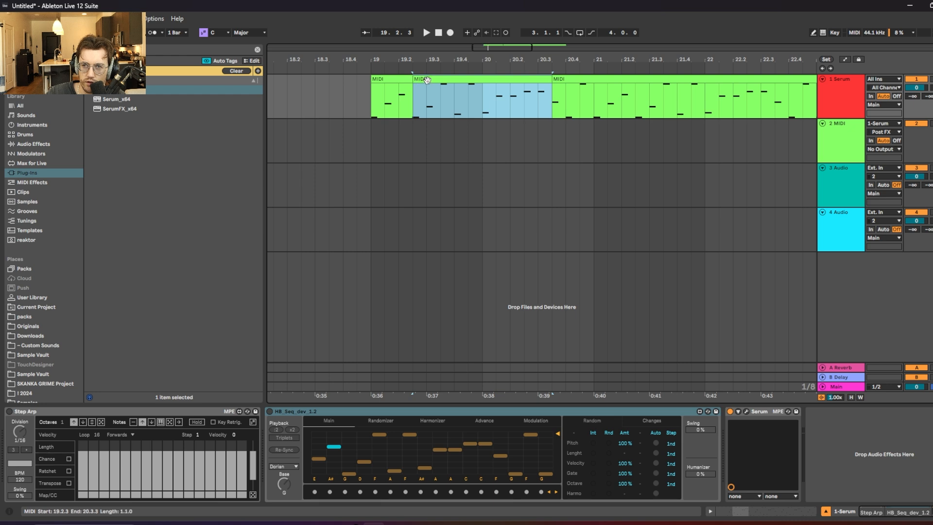
shift+click(583, 79)
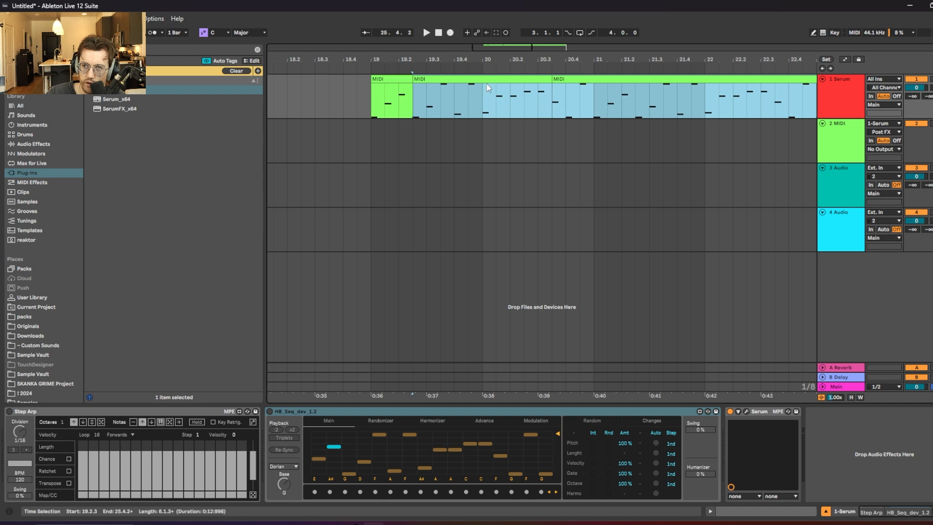
Move all the MIDI clips from the Serum track down onto track 3, keeping their start at bar 19
click(397, 82)
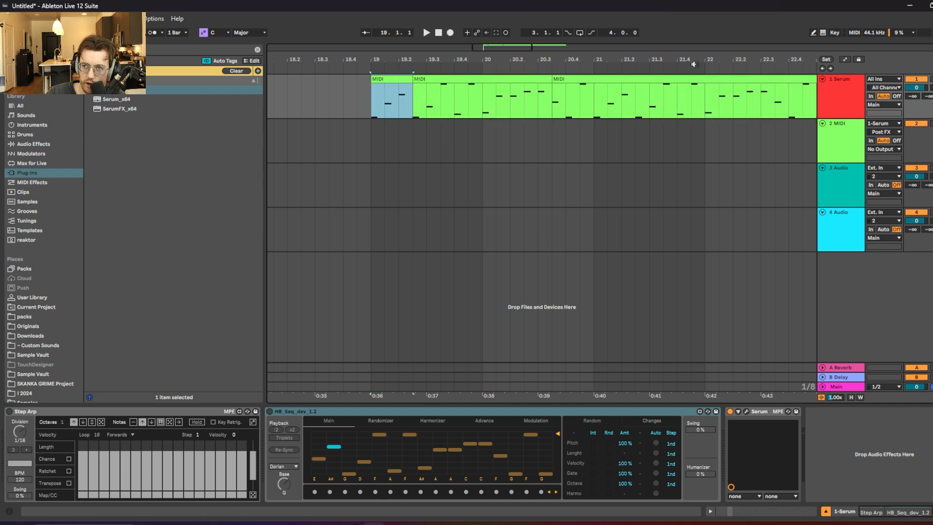
key(ctrl+a)
drag(408, 86, 392, 194)
click(398, 189)
Turn on the Step Arp device on the Serum track and audition it from 19.2.1
click(824, 82)
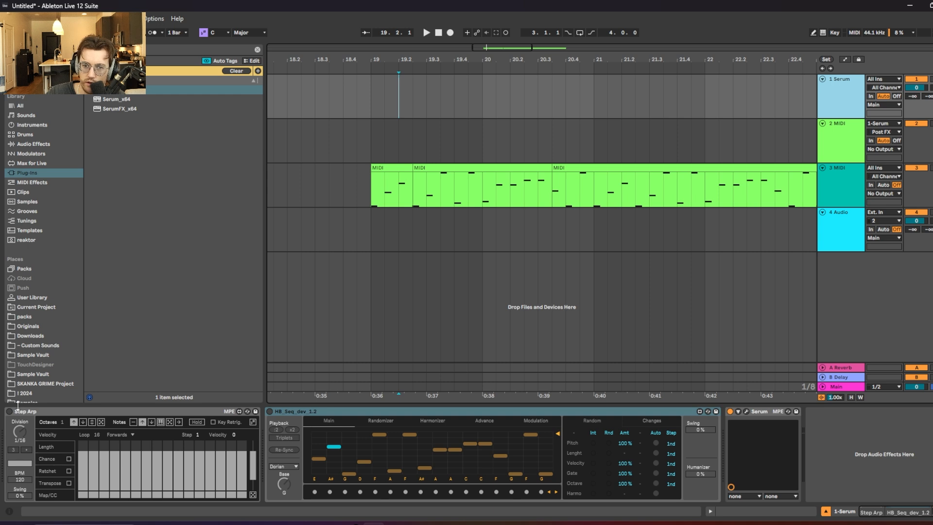
key(space)
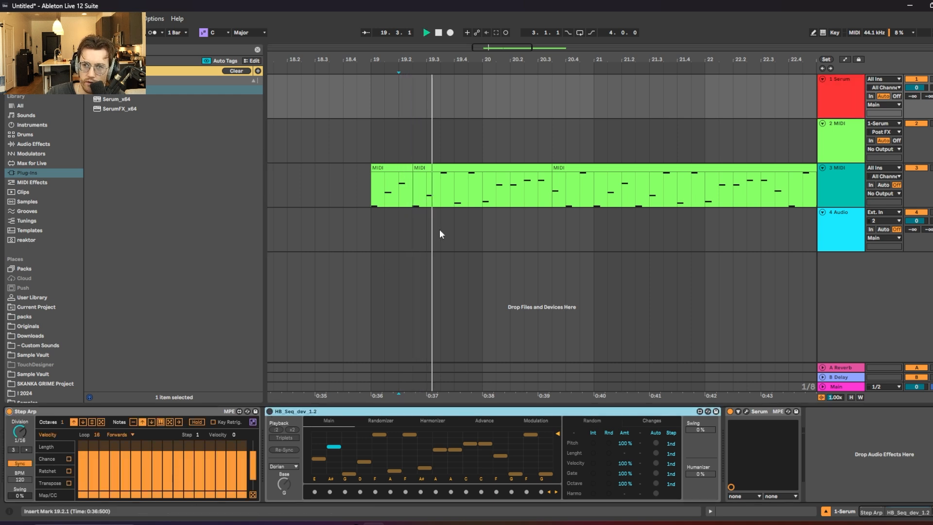
click(845, 97)
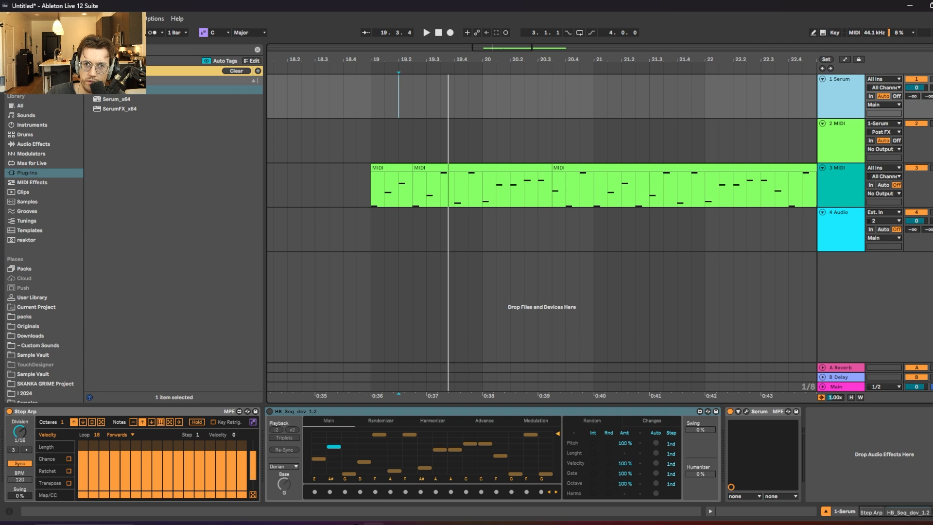
Insert the SQ Sequencer MIDI effect between Step Arp and HB_Seq, and randomize its active steps and pitches
key(ctrl+f)
text(fx)
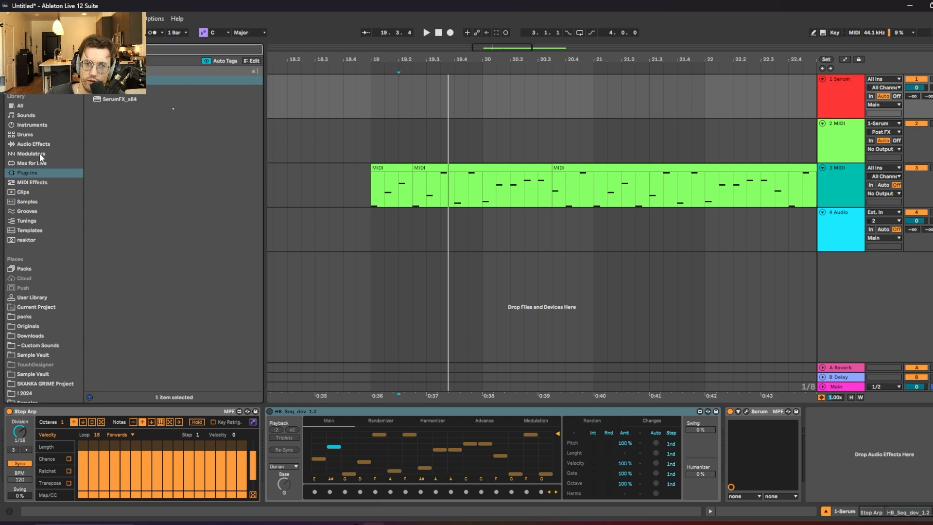
click(39, 153)
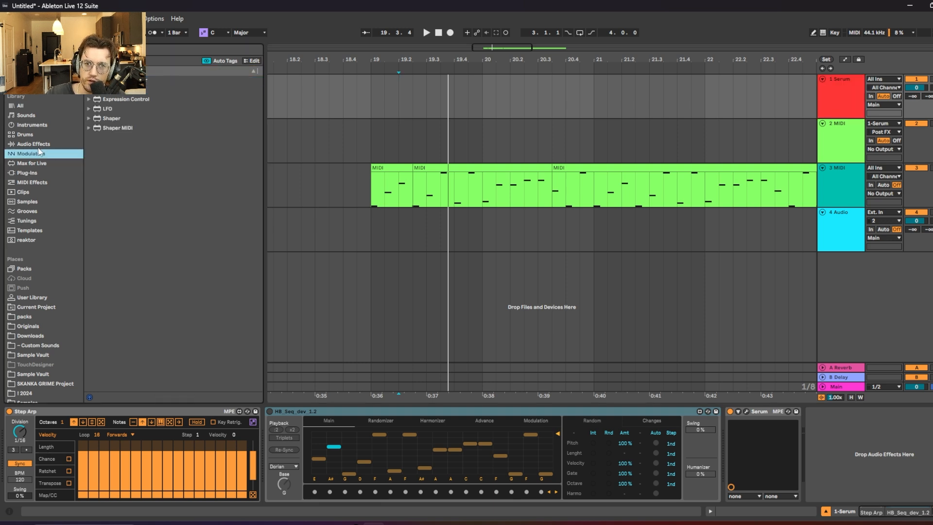
click(35, 181)
click(131, 166)
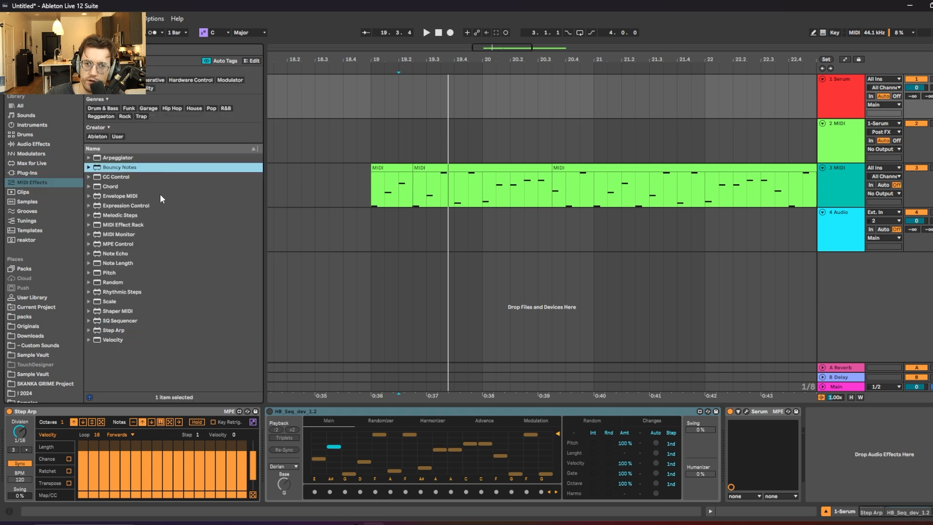
click(120, 332)
click(132, 321)
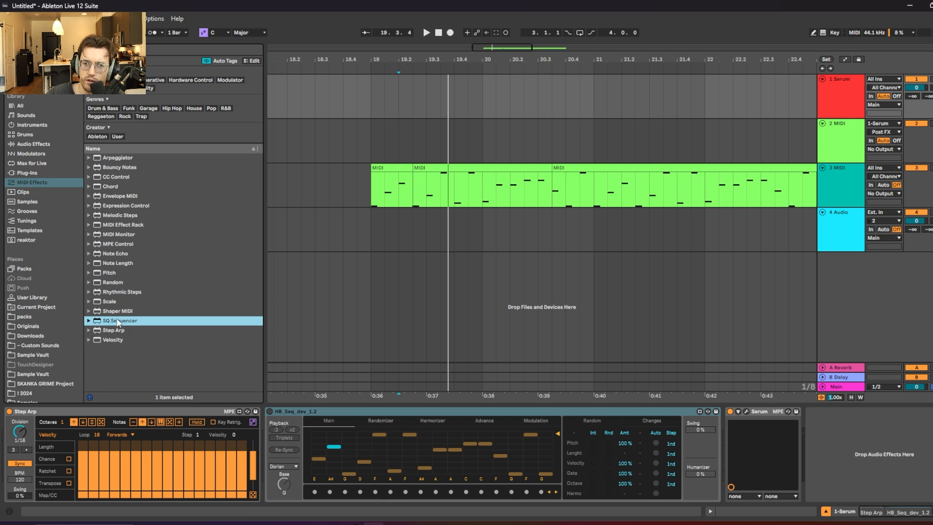
drag(118, 322, 299, 464)
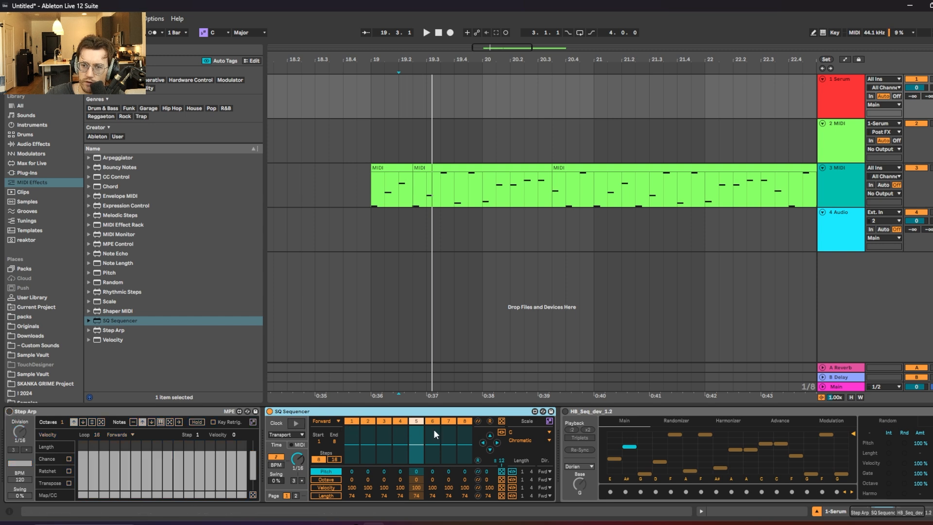
click(501, 421)
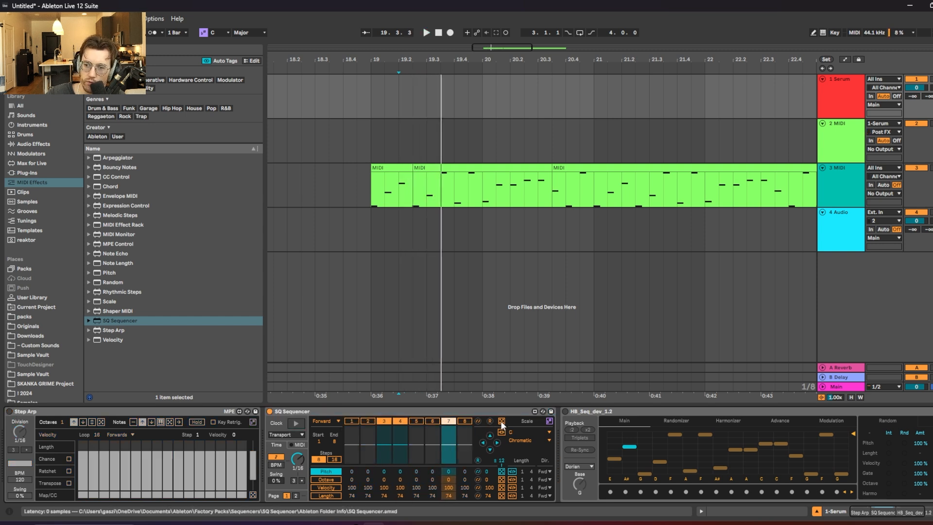
click(501, 471)
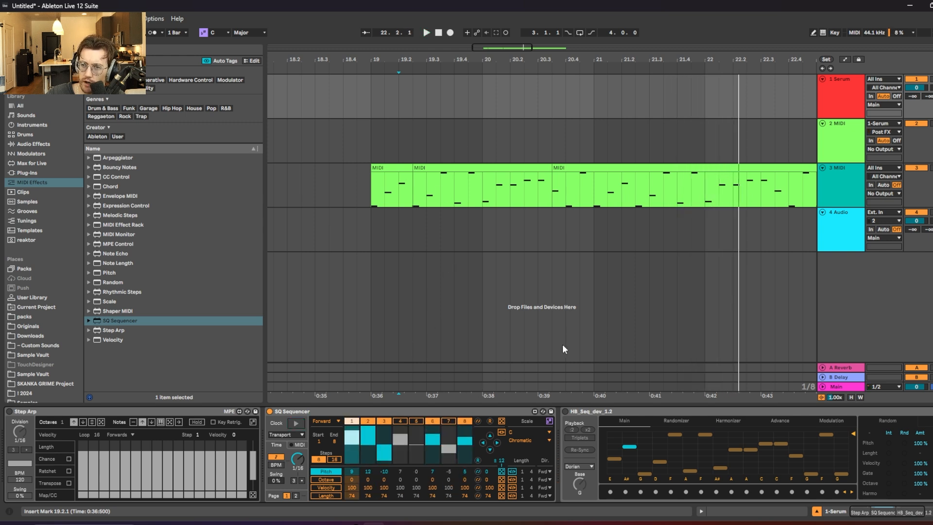
Record the SQ Sequencer's output onto the 2 MIDI track from 19.1.1 to just past bar 22
click(844, 143)
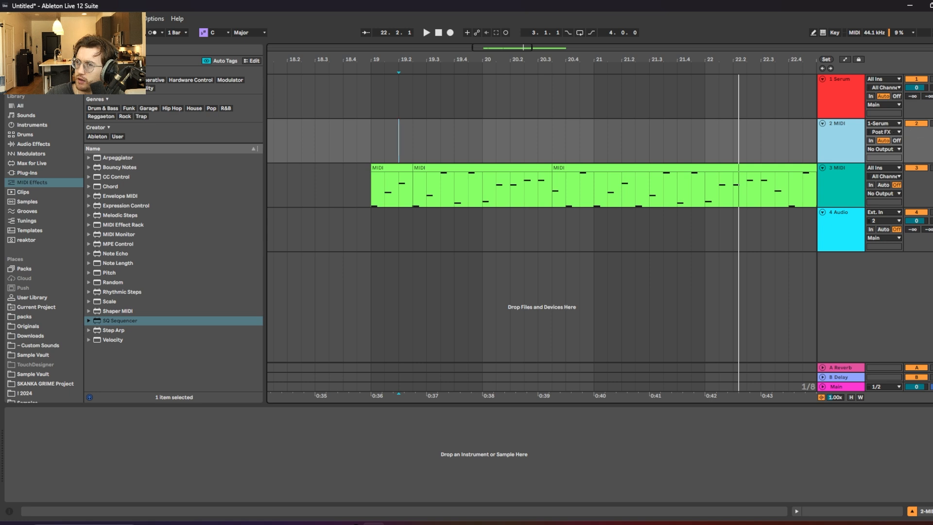
key(space)
key(space)
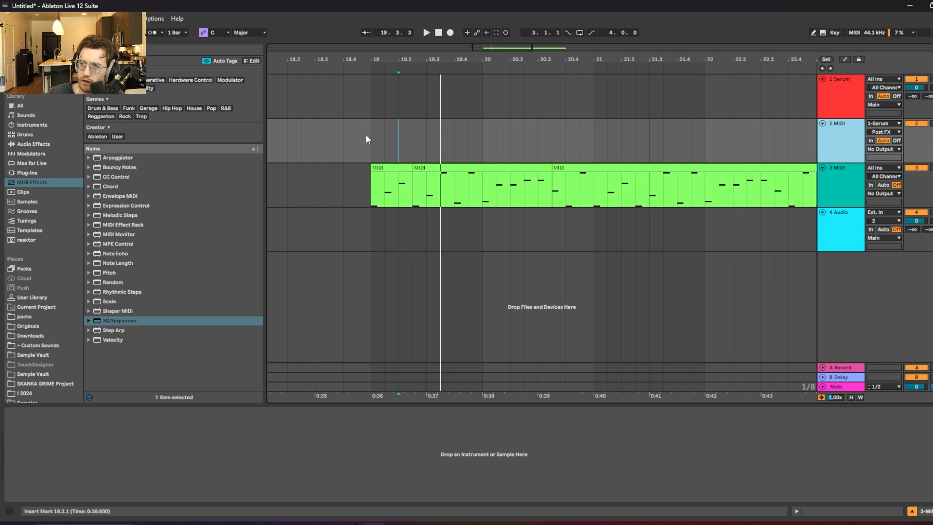
click(366, 134)
click(451, 32)
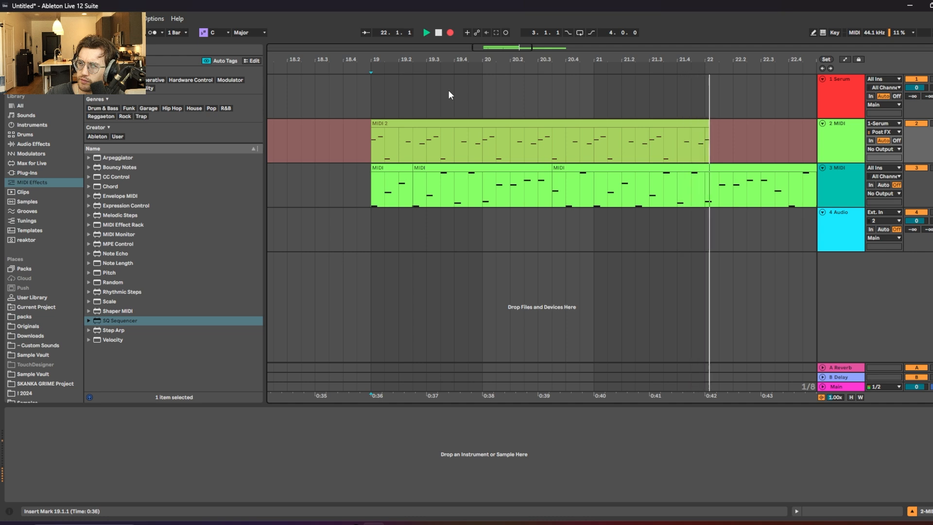
key(space)
Move the newly recorded clip up onto the Serum track at bar 19 and turn off the SQ Sequencer
click(375, 124)
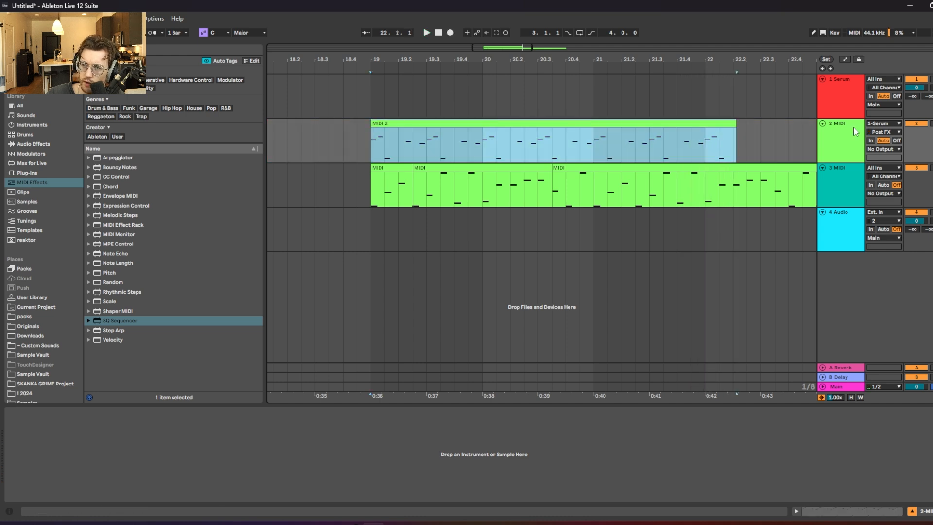
drag(447, 122, 447, 78)
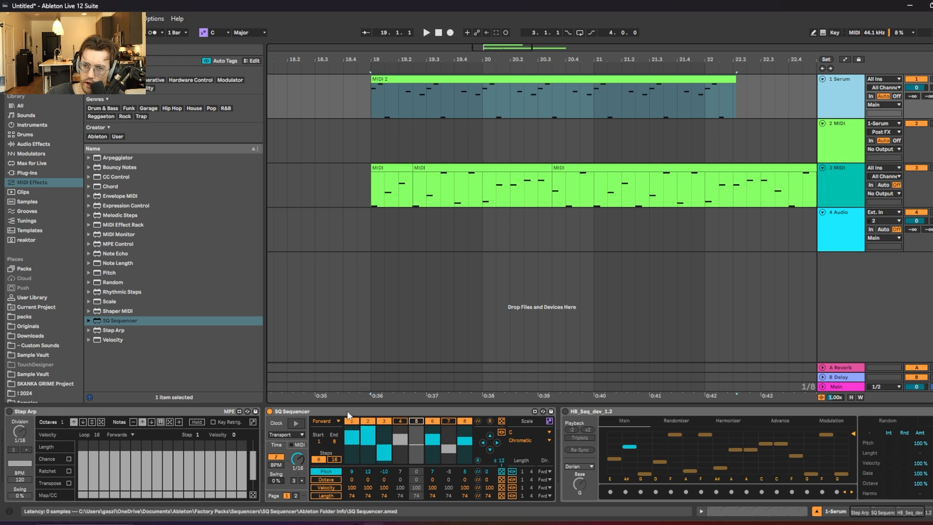
click(274, 412)
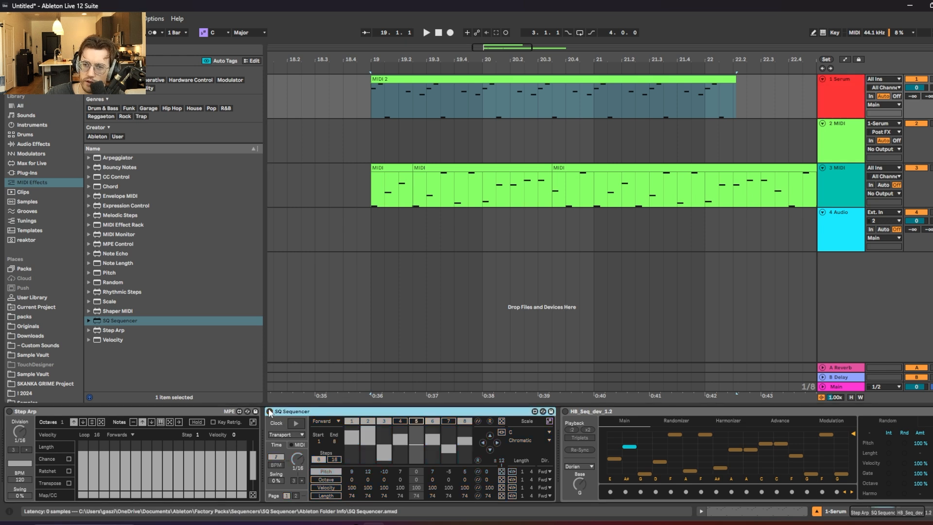
click(369, 129)
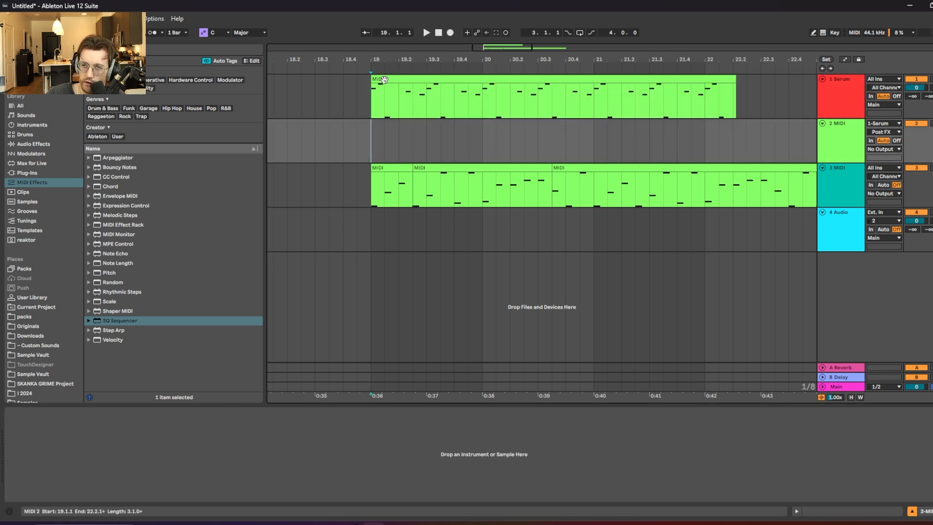
Audition the MIDI 2 clip, then cut its first eighth note and move the rest back to 19.1.1
click(384, 79)
click(372, 104)
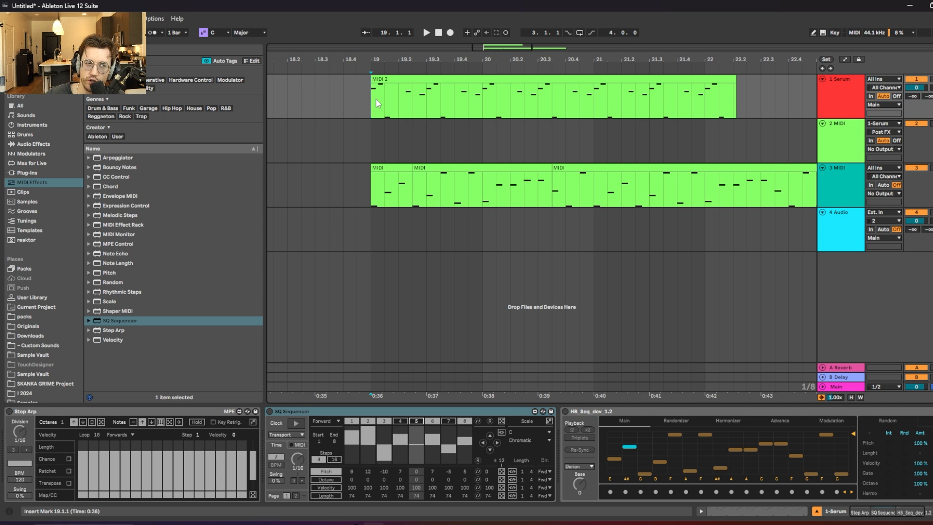
key(space)
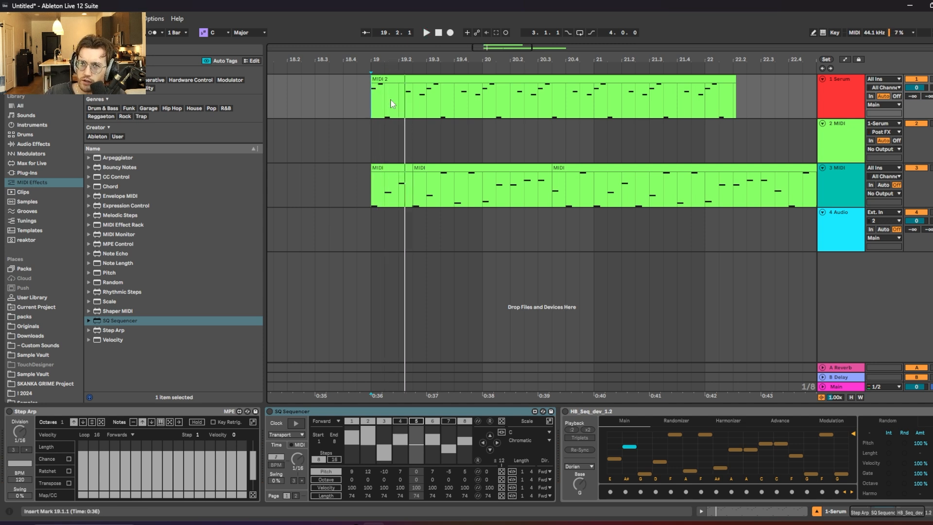
key(ctrl+z)
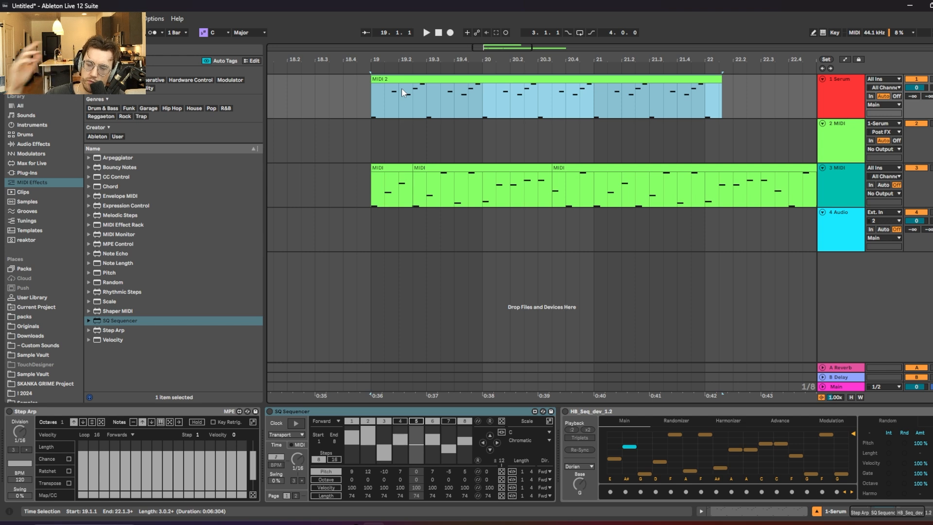
Play the trimmed MIDI 2 clip, shorten it to end at bar 21 and duplicate it to bar 21
click(375, 113)
key(space)
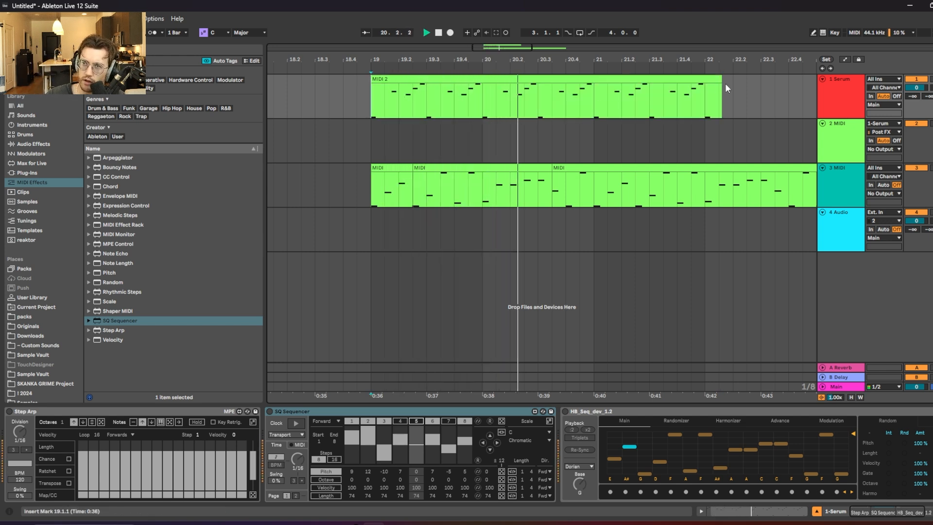
drag(721, 84, 593, 84)
key(space)
key(ctrl+d)
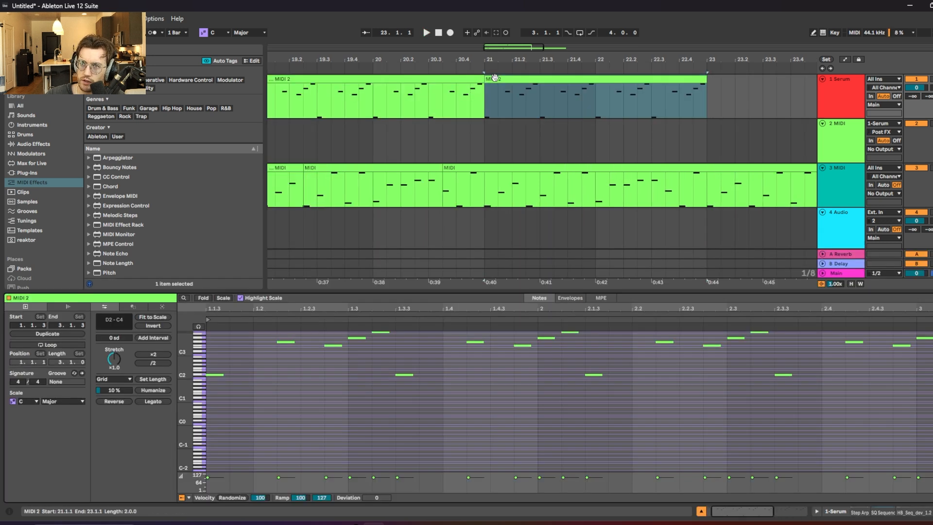
Open the duplicated clip and transpose its low D2 notes down four semitones to A#1
double_click(505, 82)
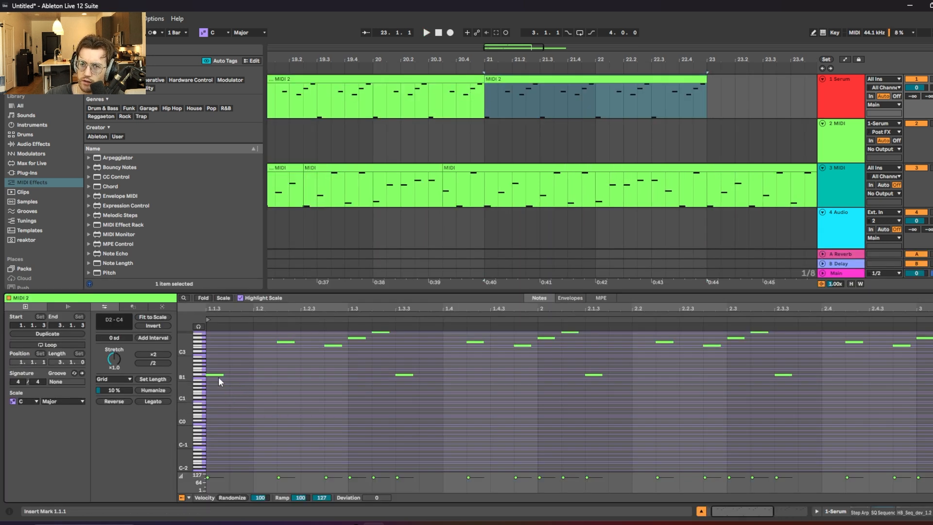
drag(214, 358, 920, 410)
drag(218, 358, 783, 419)
key(Down)
key(Down)
key(Down)
key(Down)
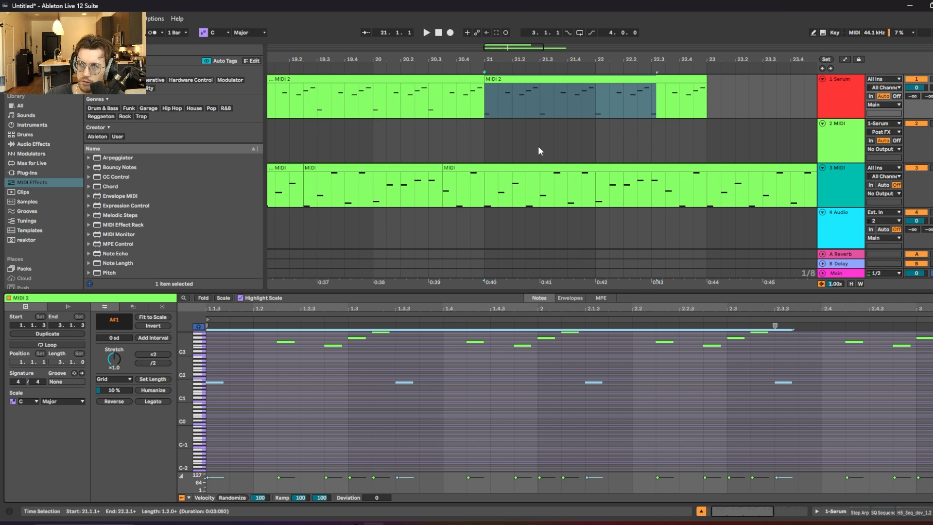
Play from bar 19 and loop the two MIDI 2 clips on the Serum track, bars 19 to 23
double_click(397, 91)
key(space)
key(minus)
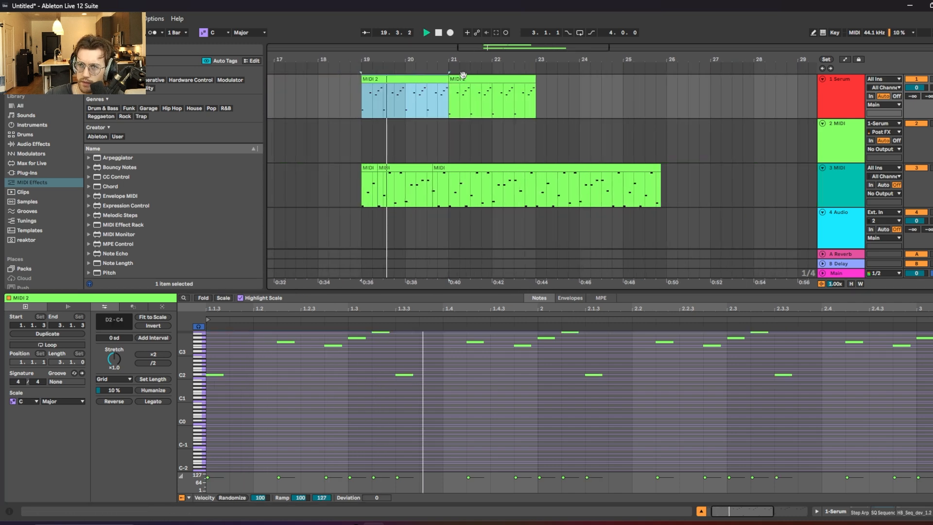
shift+click(469, 78)
key(ctrl+l)
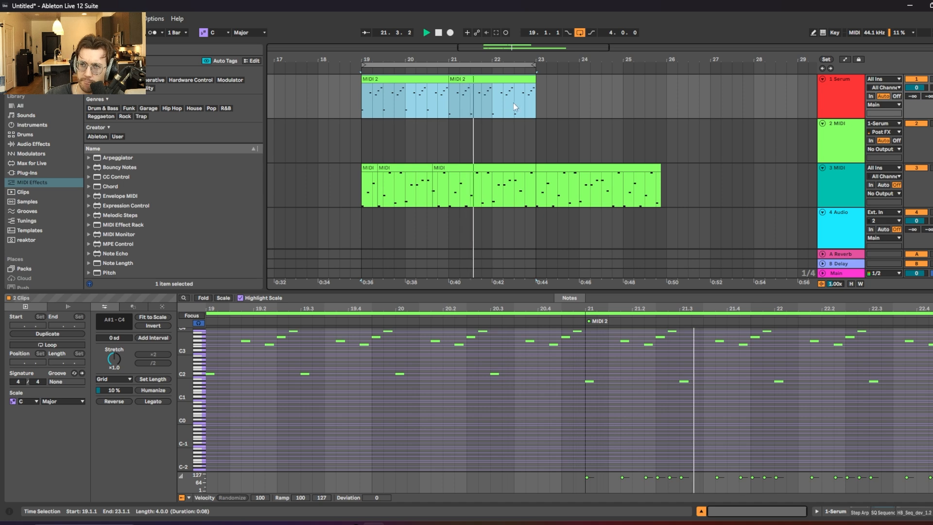
Duplicate the second MIDI 2 clip to bar 23 and transpose the copy's low notes down three semitones to G1
click(515, 83)
key(ctrl+d)
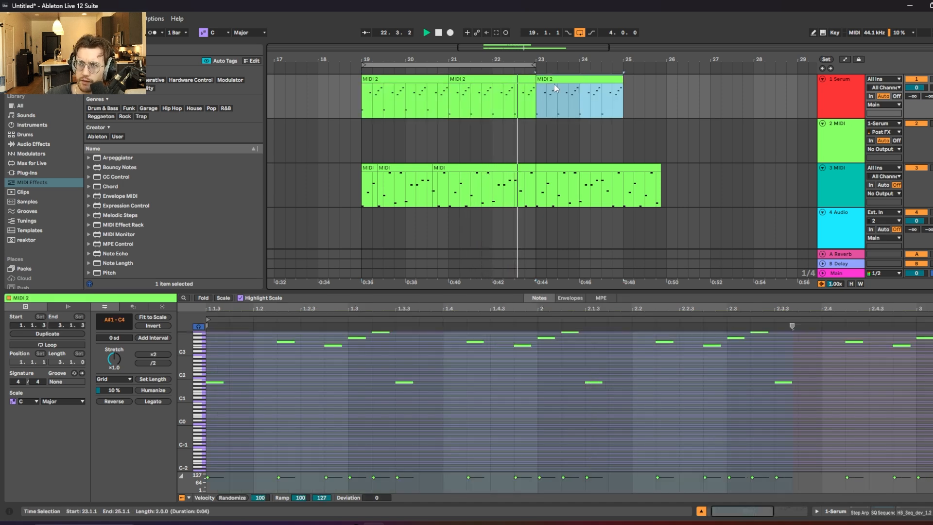
drag(216, 385, 883, 413)
key(ctrl+l)
key(Down)
key(Down)
key(Down)
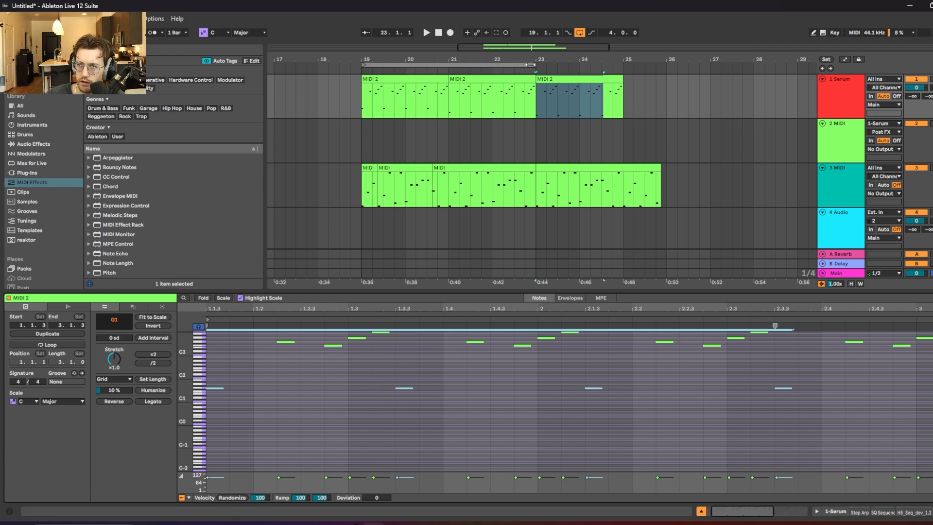
Extend the loop to end at bar 27 and play the sequence from bar 19
drag(531, 63, 709, 64)
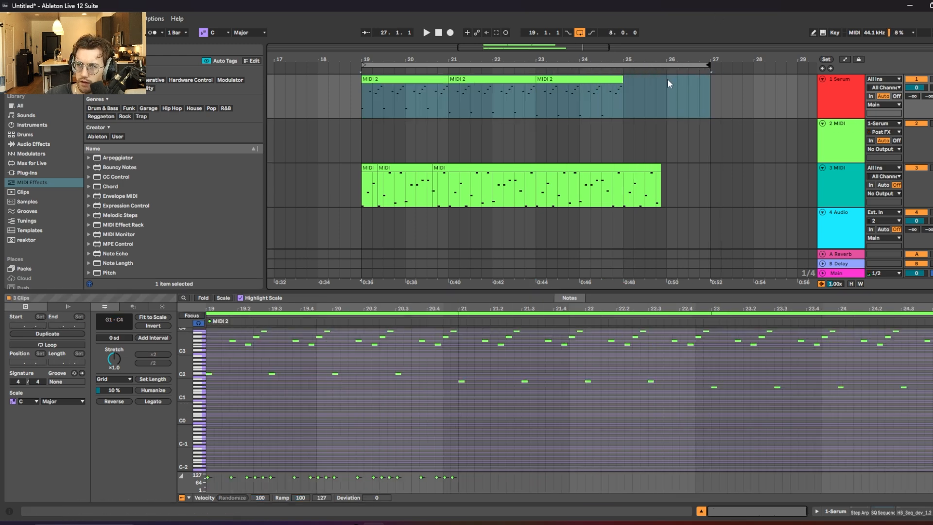
click(407, 88)
key(space)
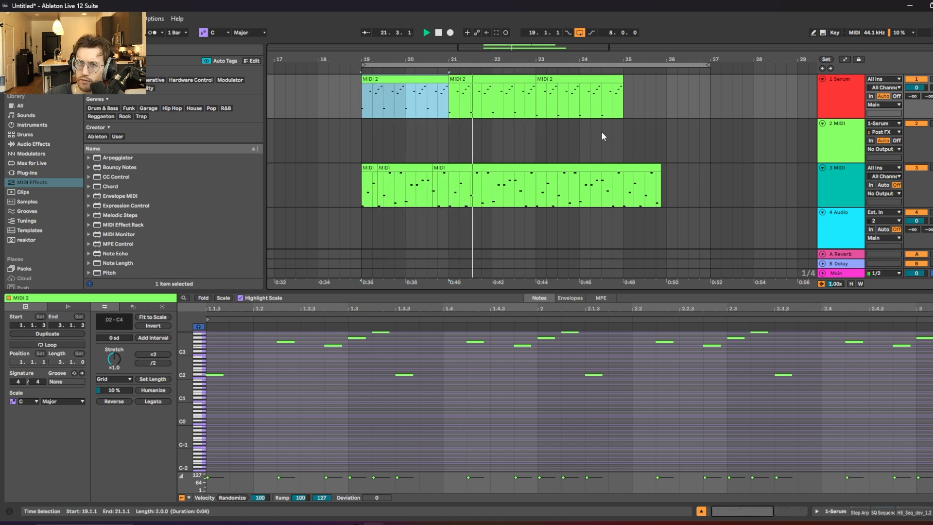
Duplicate the clip at bar 23 to bar 25 and stop playback
click(576, 79)
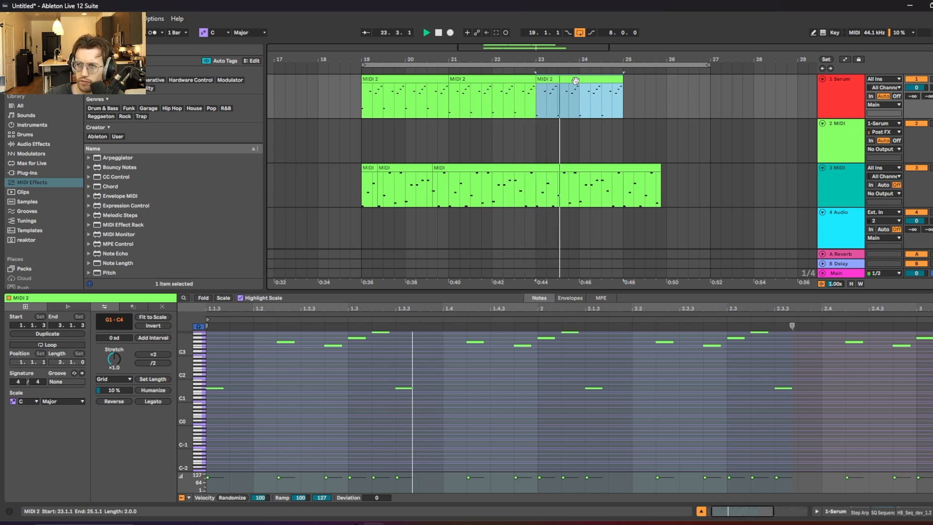
key(ctrl+d)
key(space)
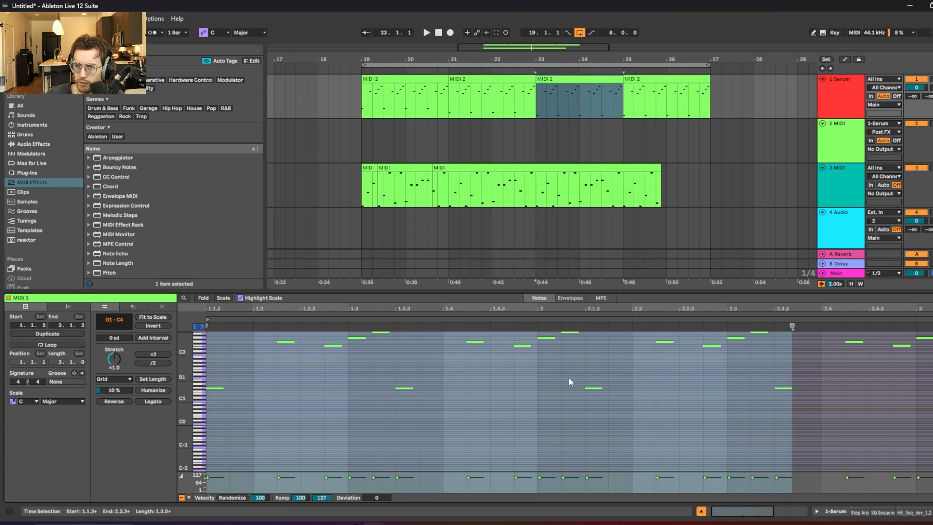
Transpose the last two low G1 notes of the bar 23 clip up two semitones to A1
drag(569, 376, 905, 421)
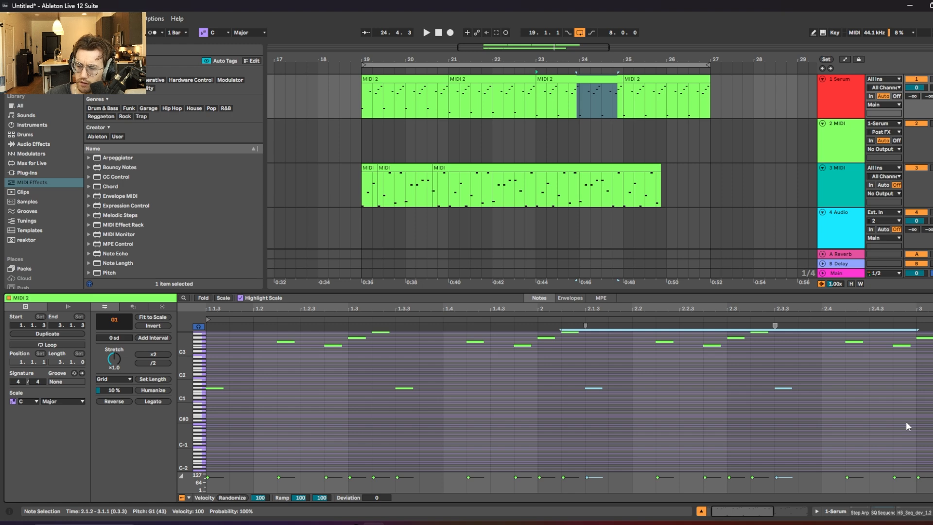
key(Up)
key(Up)
key(ctrl+z)
key(ctrl+z)
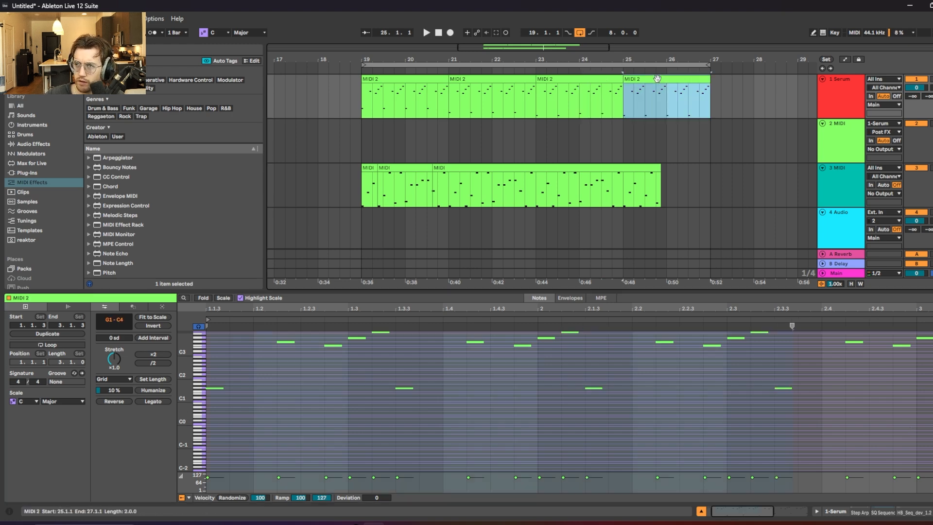
Transpose all low G1 notes of the bar 25 clip up three semitones to A#1
drag(218, 374, 885, 434)
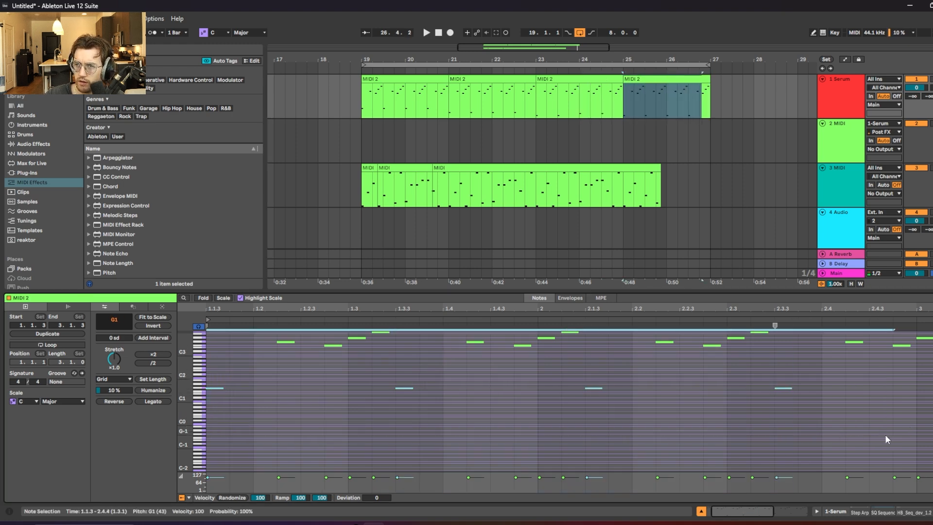
key(Up)
key(Up)
key(Up)
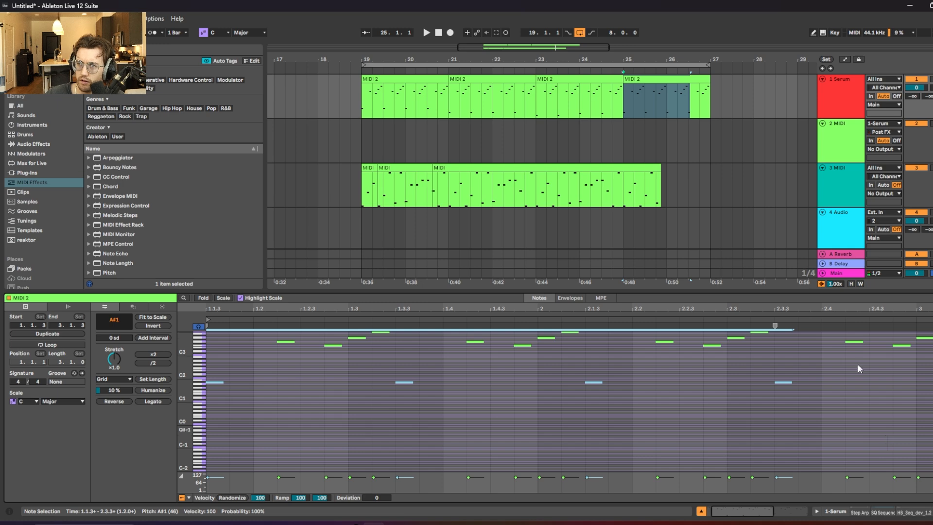
Play from bar 19 and consolidate the four MIDI 2 clips into one clip spanning bars 19 to 27
click(416, 80)
key(space)
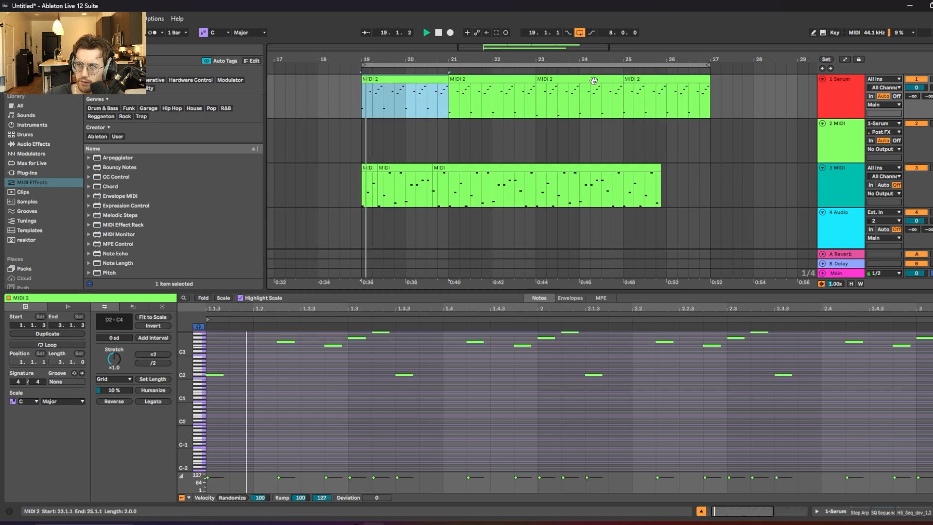
shift+click(635, 79)
key(ctrl+j)
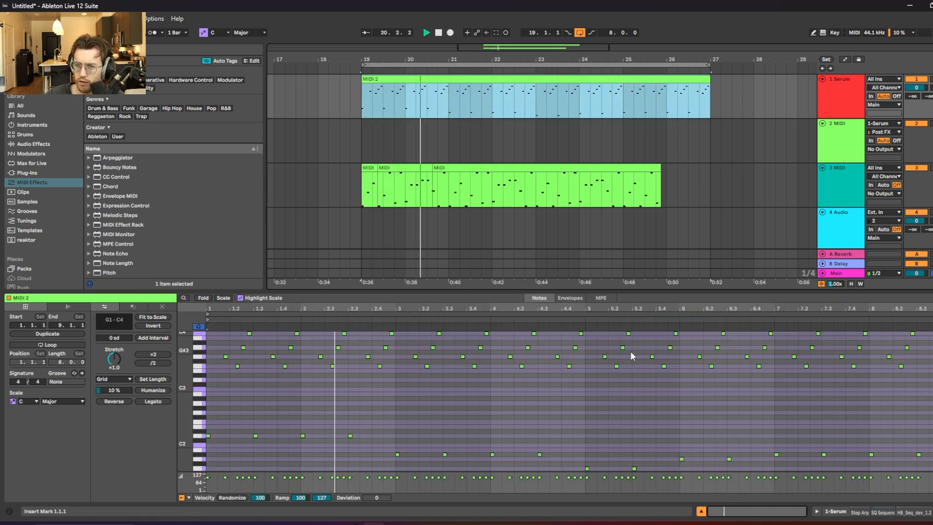
Listen to the consolidated clip and look over its low and high notes in the piano roll
scroll(625, 407, down, 2)
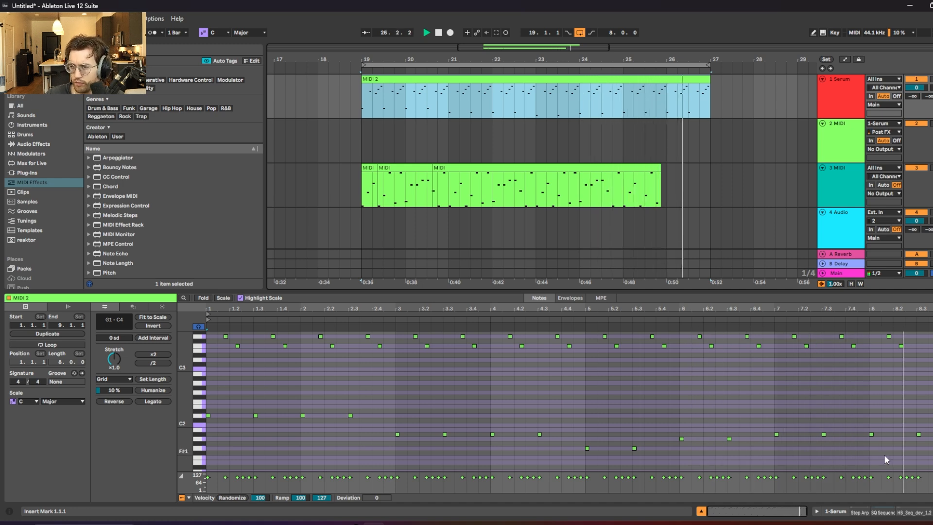
key(space)
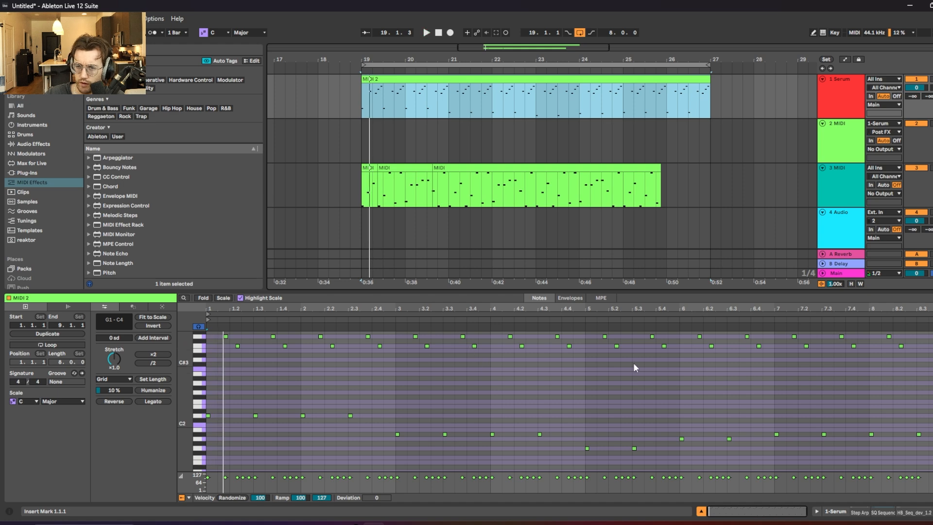
scroll(519, 412, up, 5)
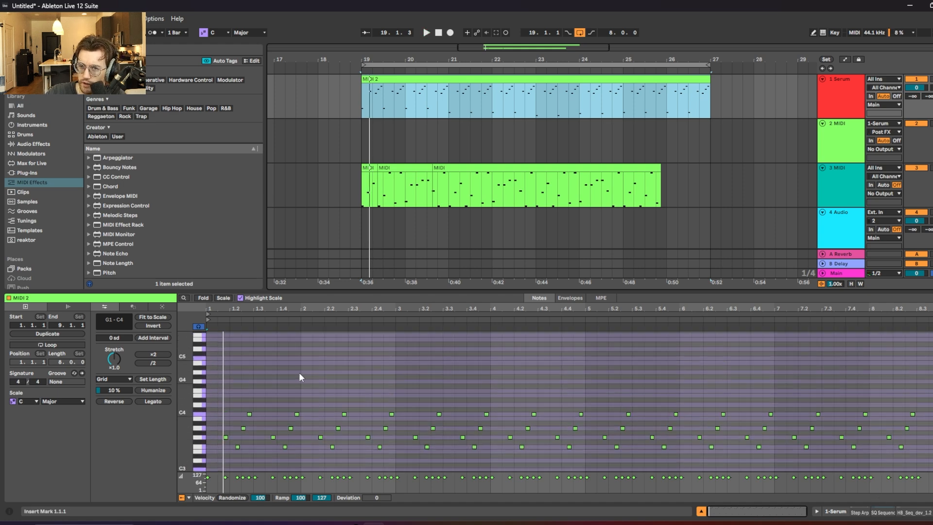
scroll(400, 392, down, 2)
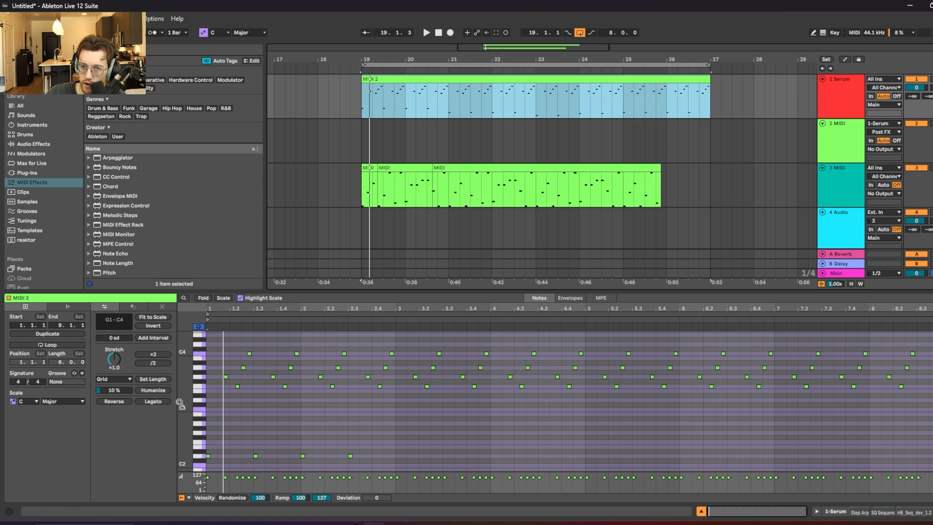
drag(180, 402, 210, 401)
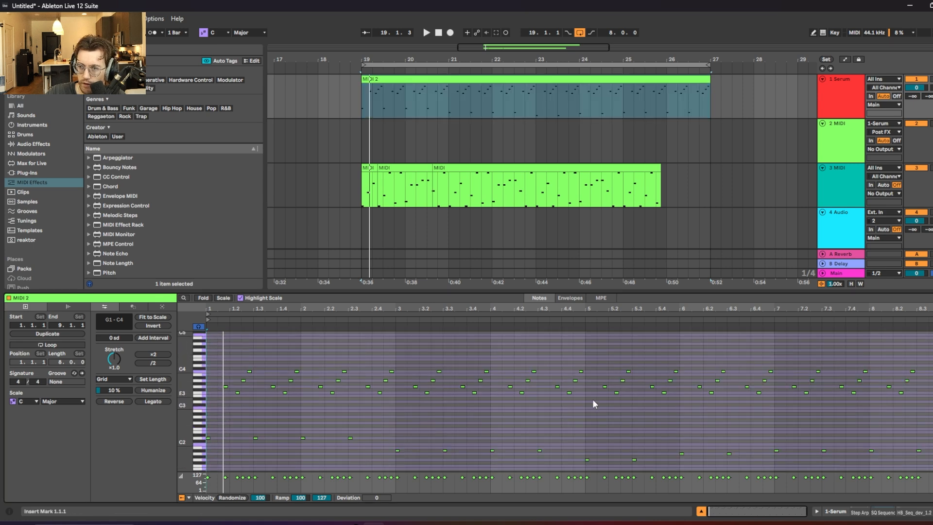
Show the Serum track's devices and collapse the HB_Seq_dev_1.2 device
click(864, 514)
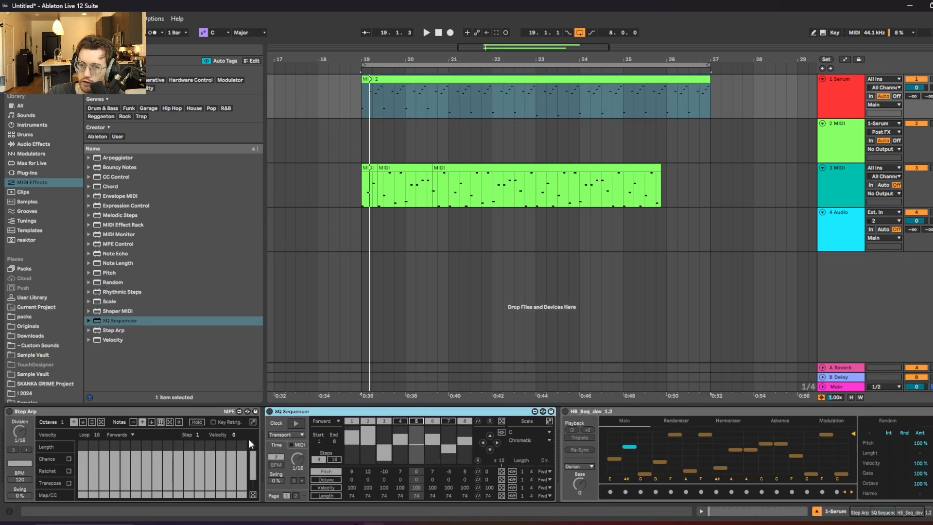
click(665, 413)
double_click(666, 413)
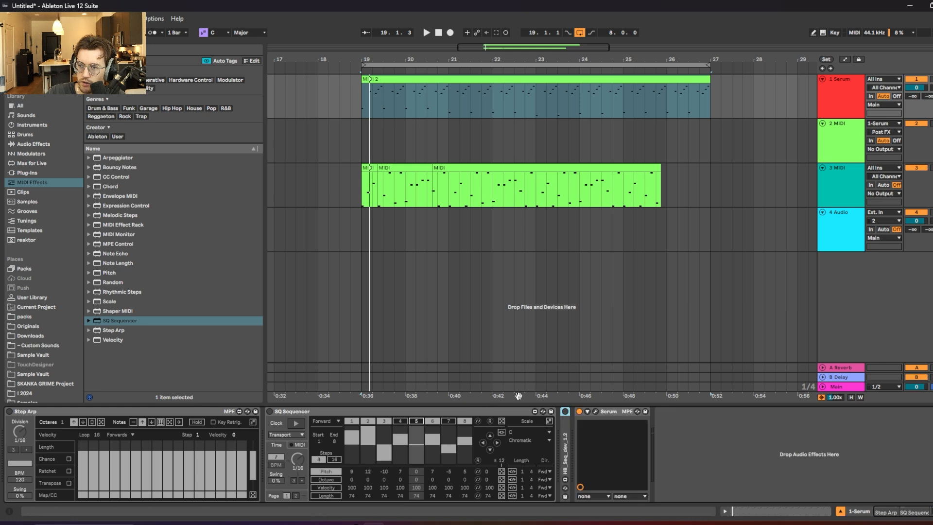
Open Serum, reset it to the Init preset and close its window
click(597, 413)
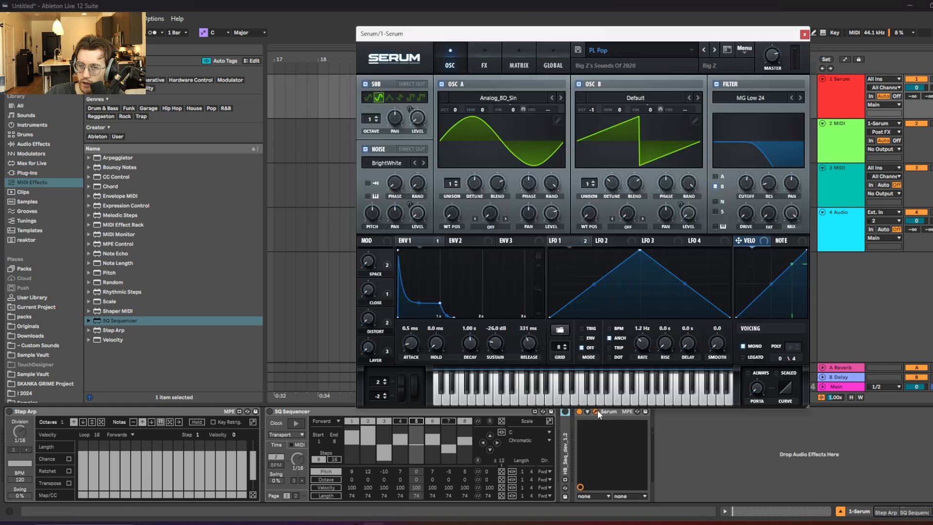
click(627, 50)
click(575, 68)
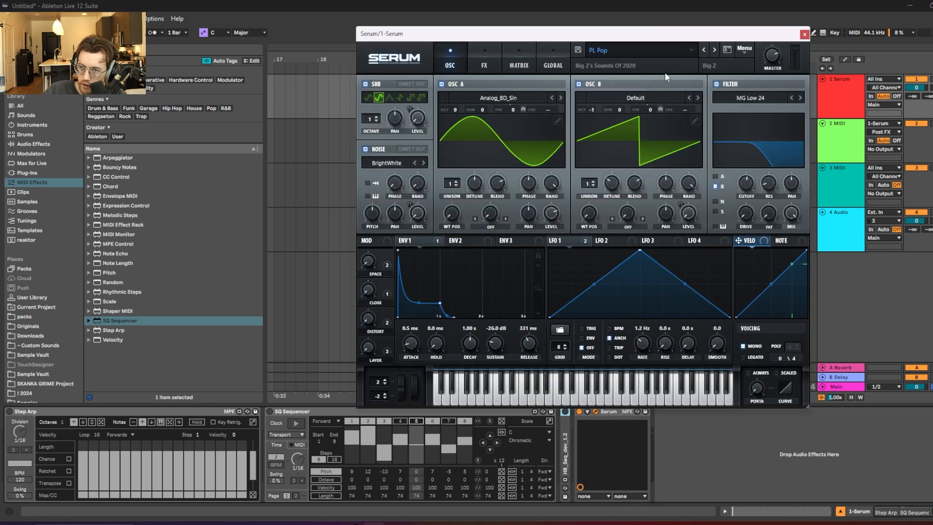
click(744, 50)
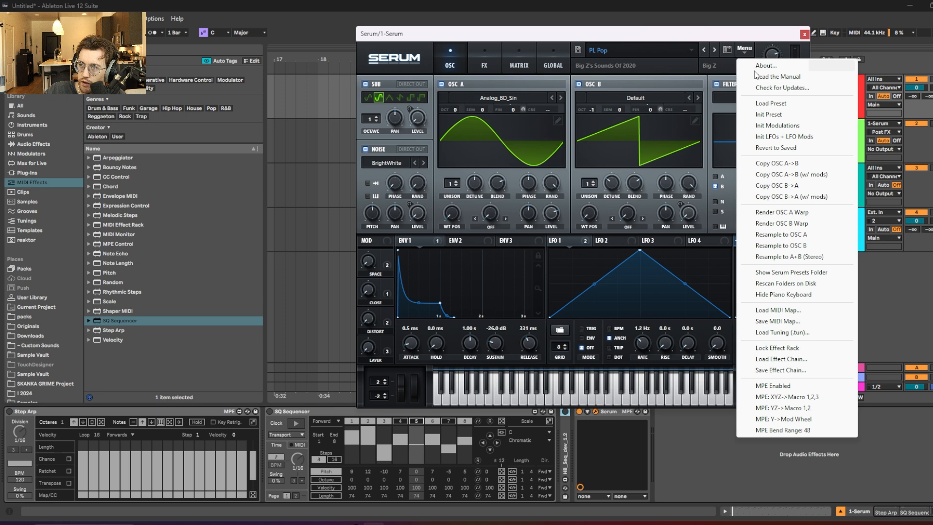
click(768, 104)
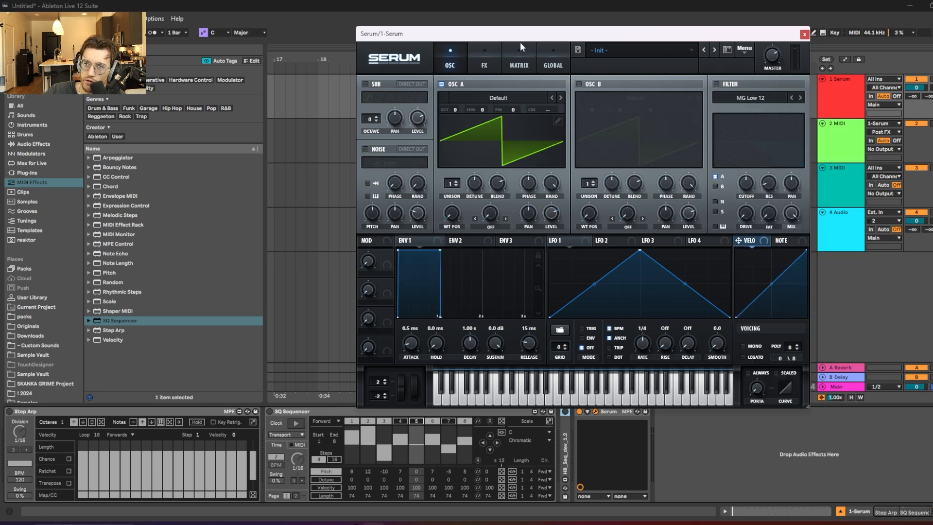
drag(523, 39, 476, 82)
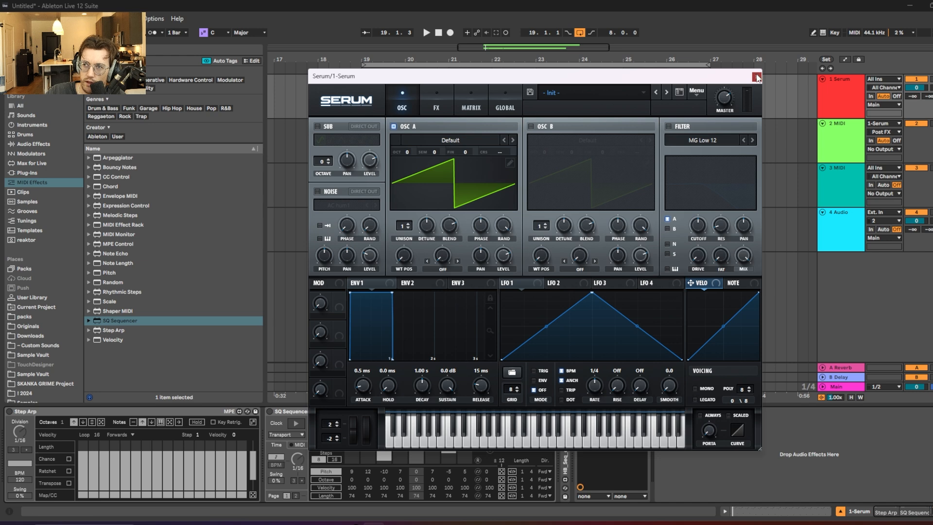
click(757, 77)
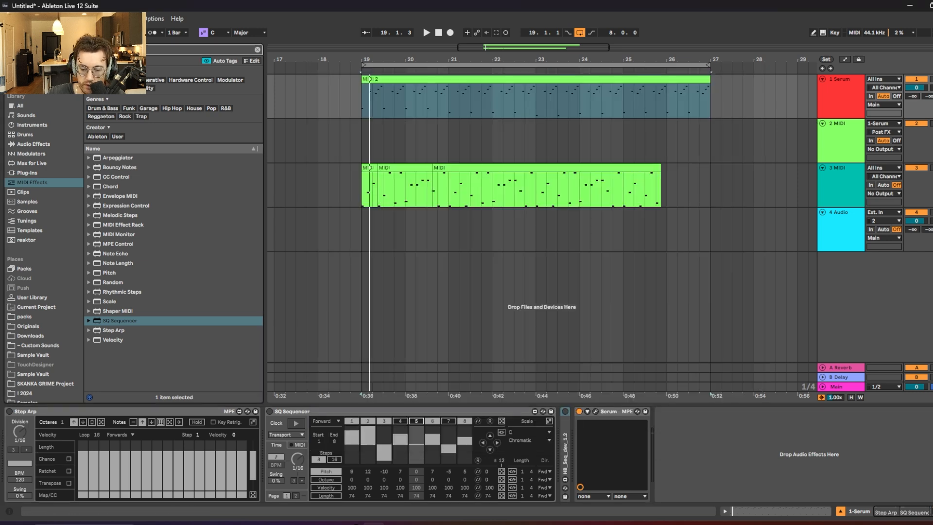
Find Spire-1.5 among the plug-ins, replace Serum with it and start playback
text(op)
click(33, 173)
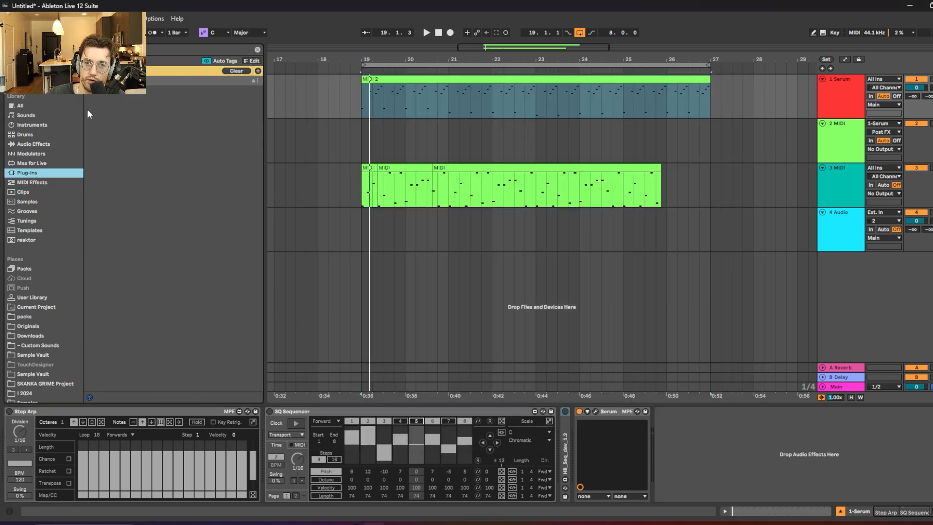
click(635, 439)
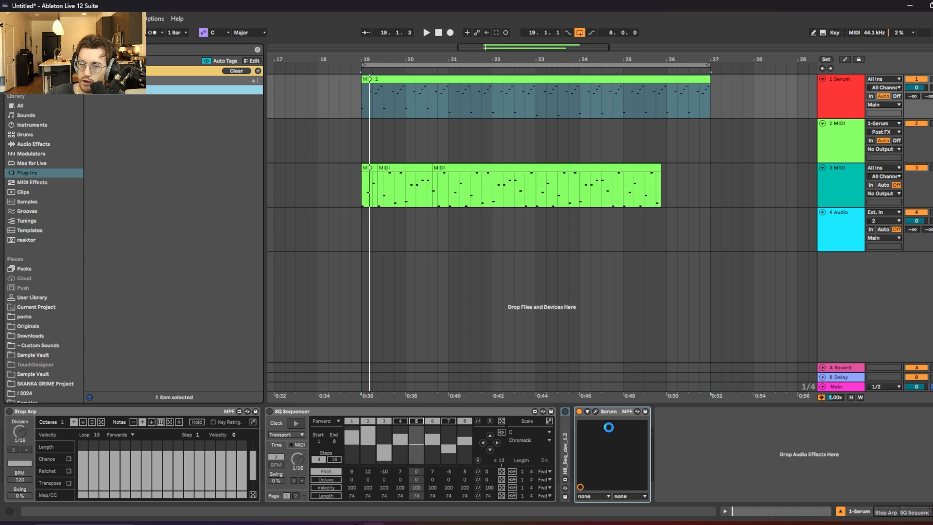
key(Return)
key(space)
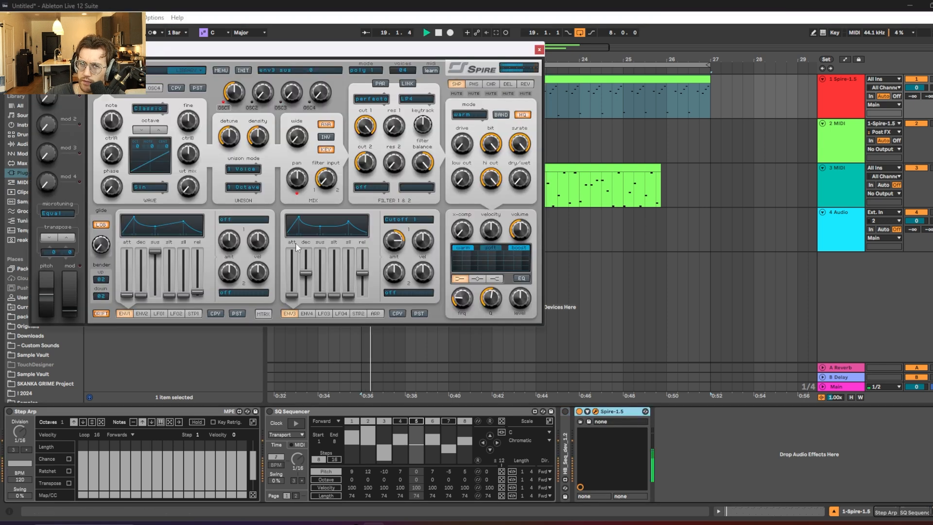
Raise Spire's Env 1 release, then turn up oscillator 1's ctrlA and wavetable mix
drag(201, 295, 203, 281)
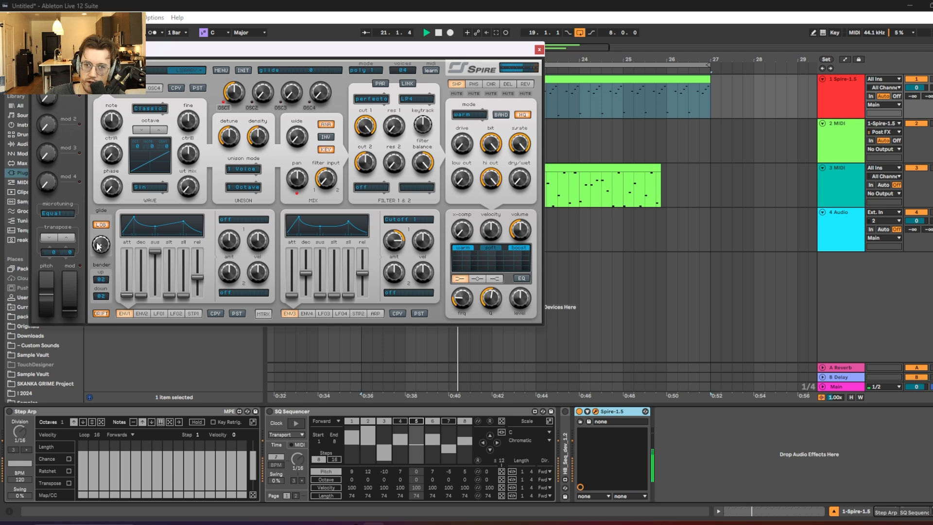
drag(110, 154, 111, 131)
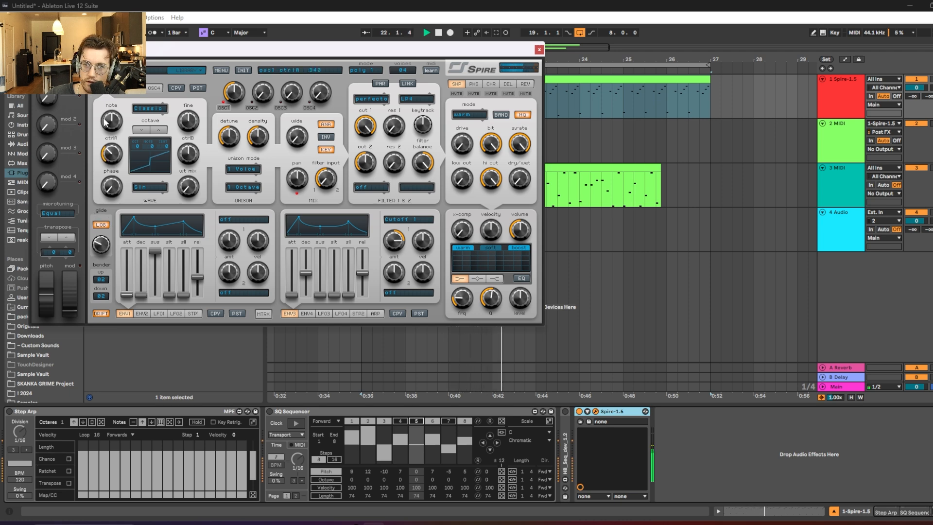
drag(190, 194, 193, 194)
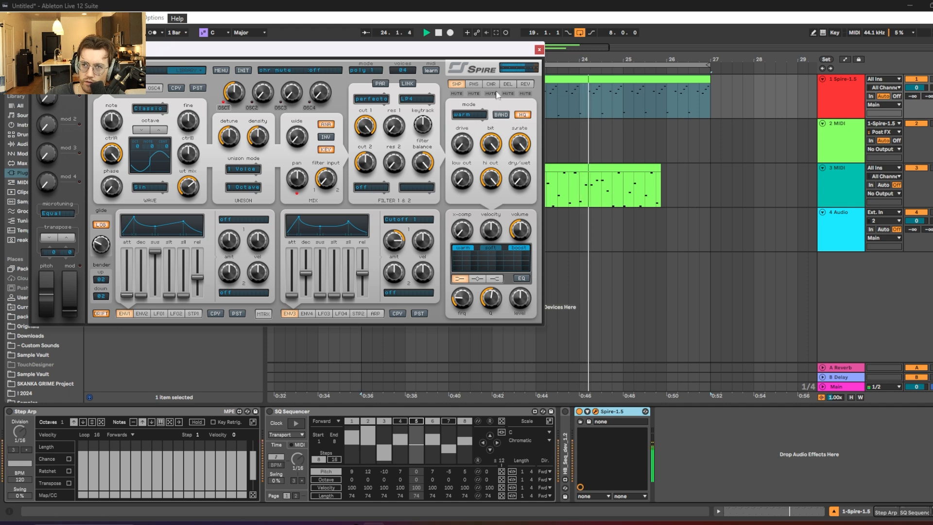
Set Spire's phaser dry/wet to 1000 and open the chorus settings
click(474, 85)
drag(519, 179, 518, 117)
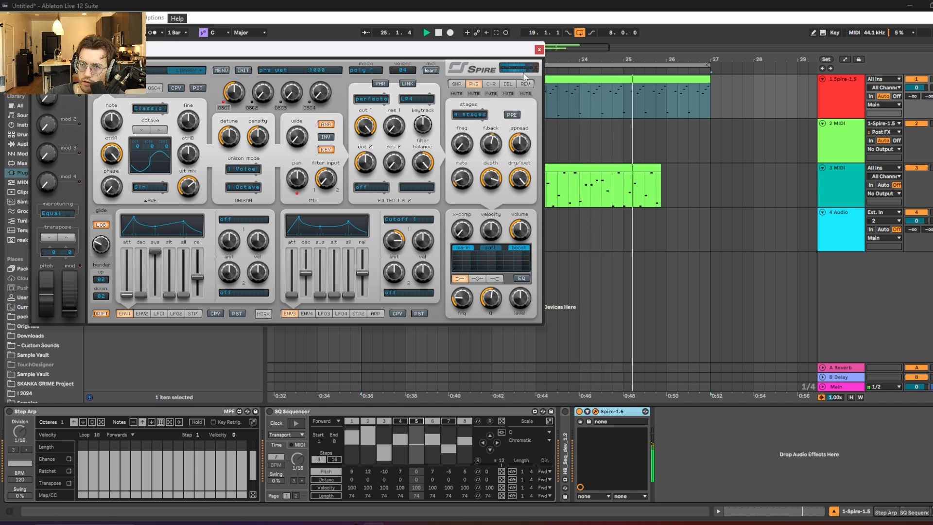
click(491, 84)
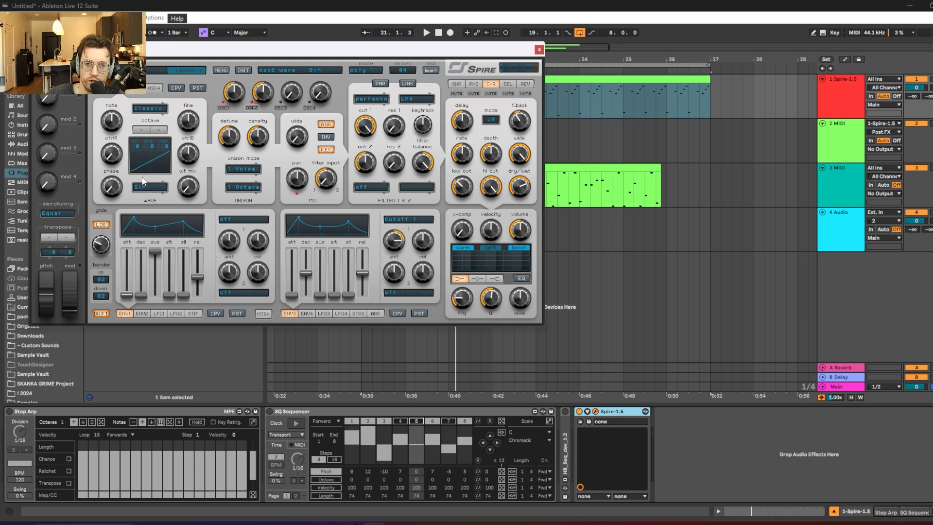
Move the Spire window over the middle of the arrangement so that all of its controls are uncovered
drag(195, 51, 407, 92)
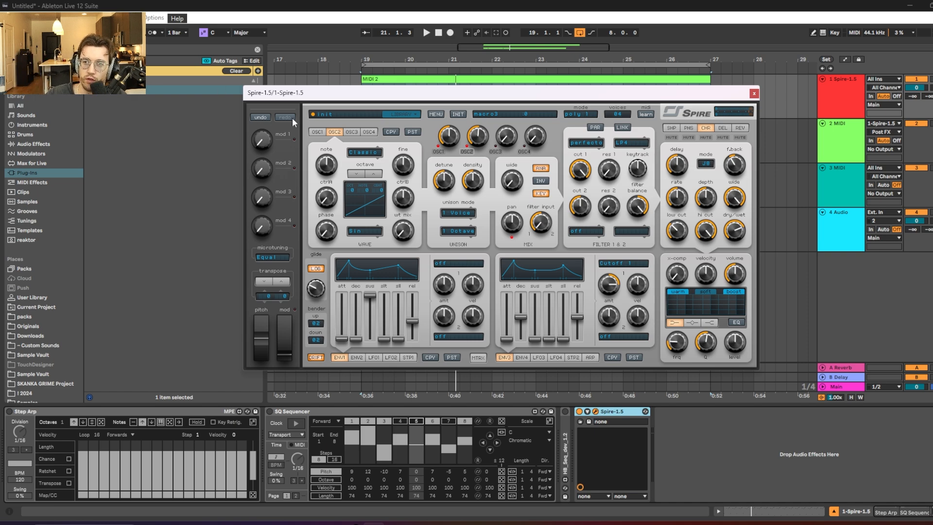
drag(365, 97, 300, 103)
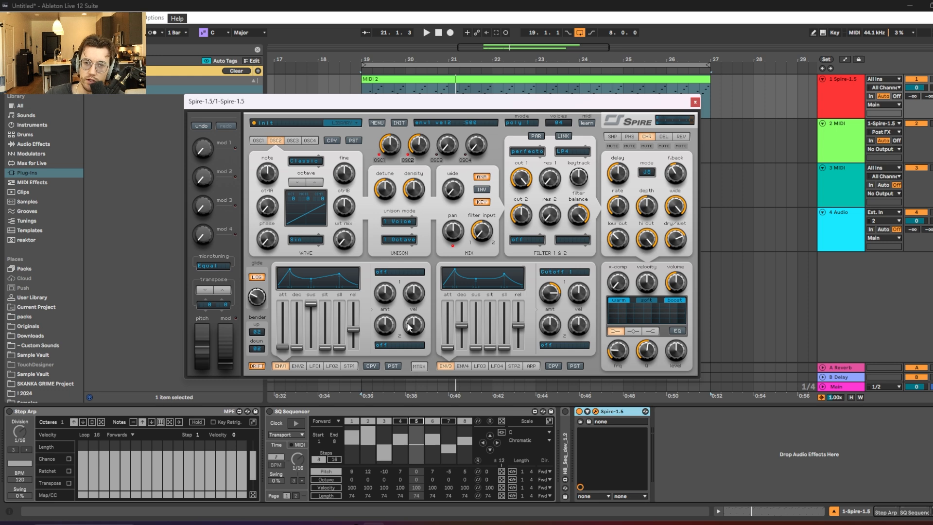
drag(360, 104, 365, 115)
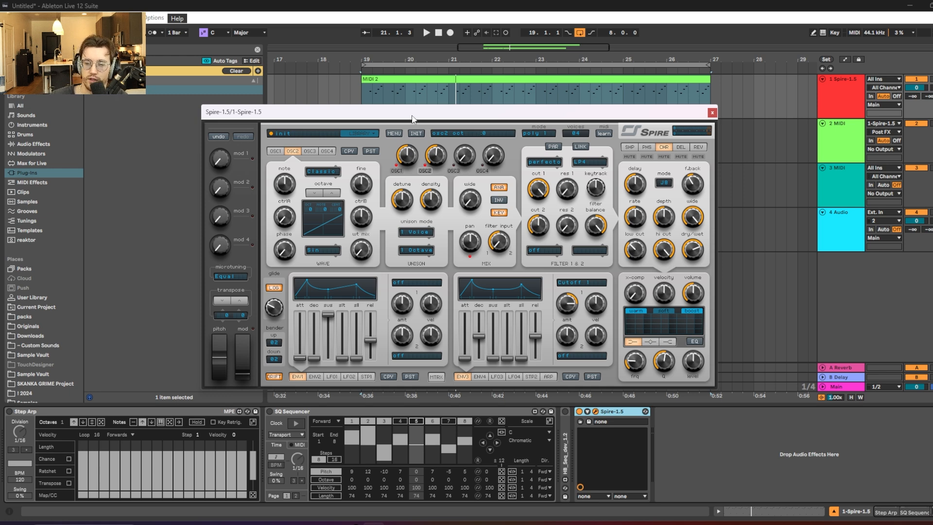
mouse_move(412, 115)
mouse_down()
mouse_move(389, 108)
mouse_move(418, 110)
mouse_up()
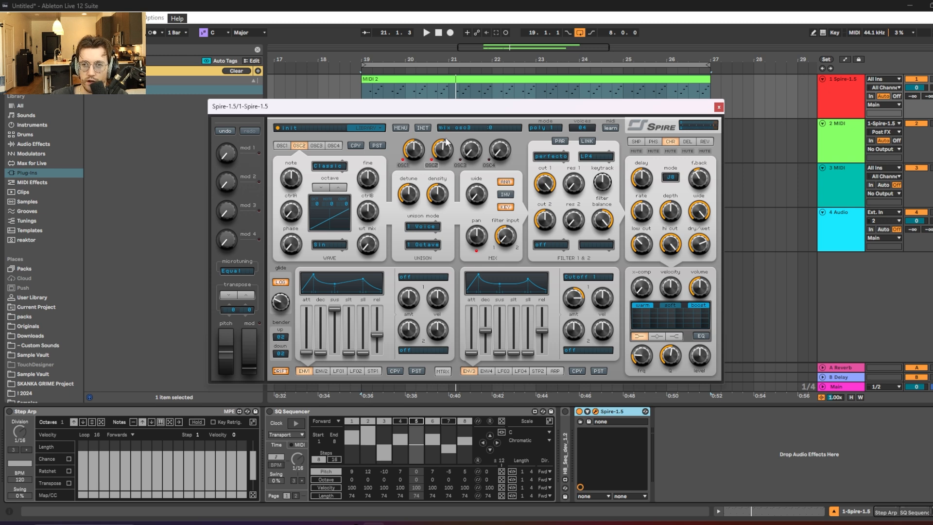
drag(293, 104, 278, 104)
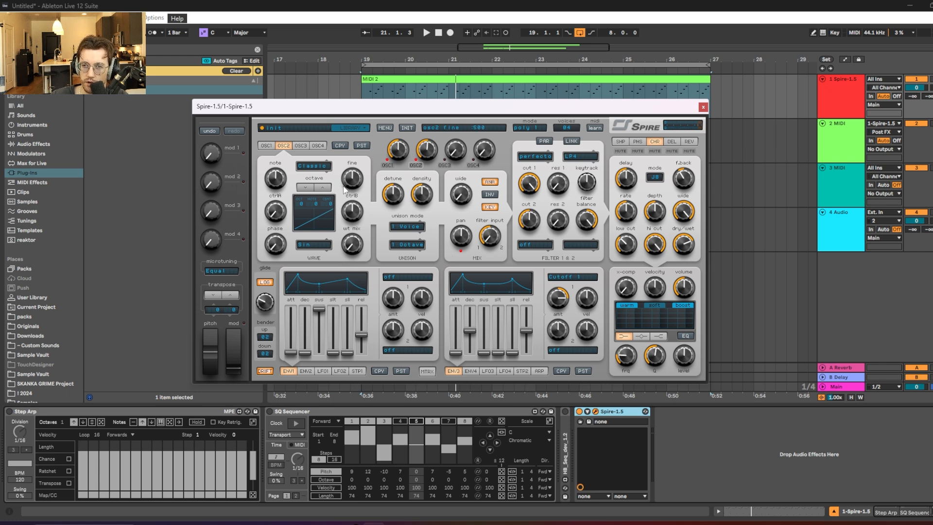
Set Spire's oscillator 2 unison to 3 octaves, start playback and turn its wavetable mix up to 1000
click(297, 146)
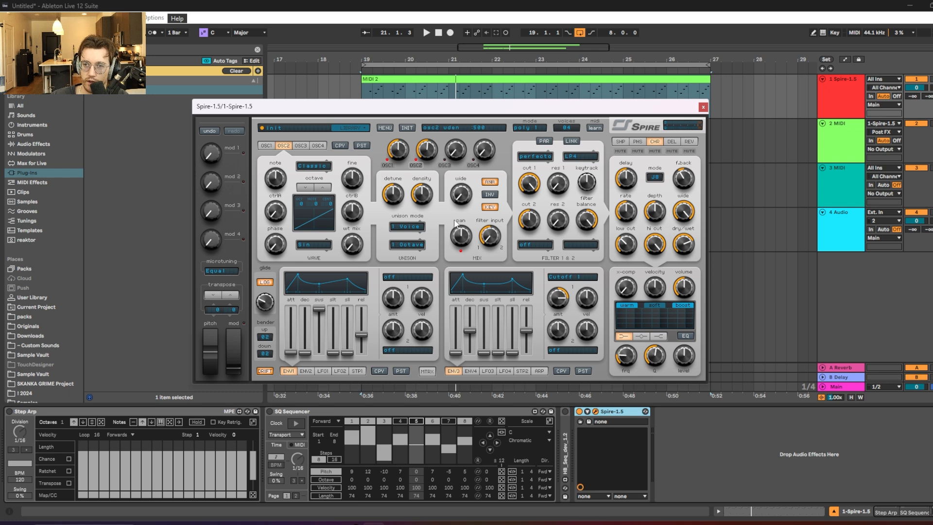
click(406, 227)
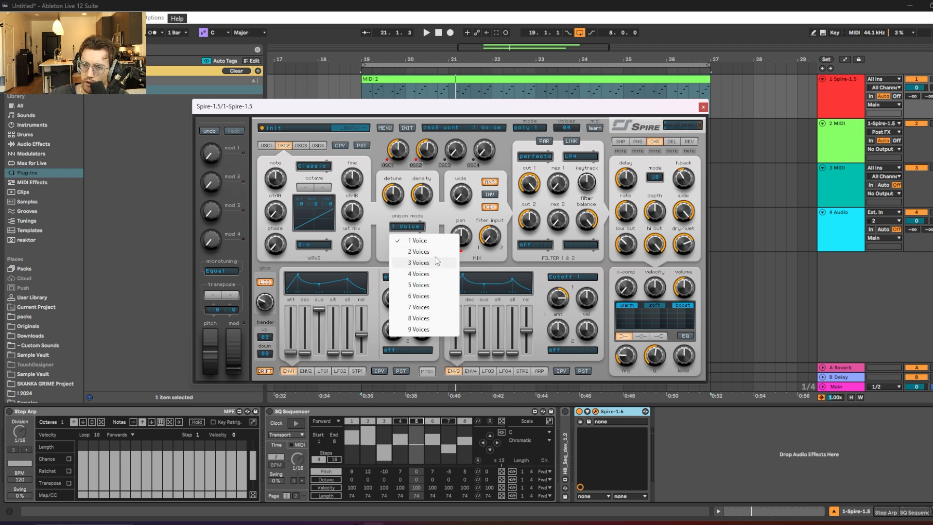
click(431, 234)
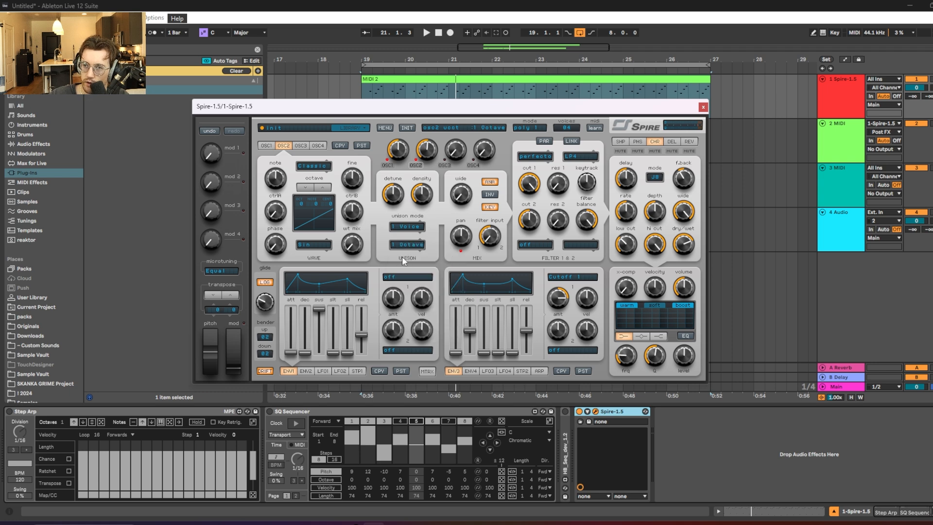
click(405, 245)
click(429, 278)
key(space)
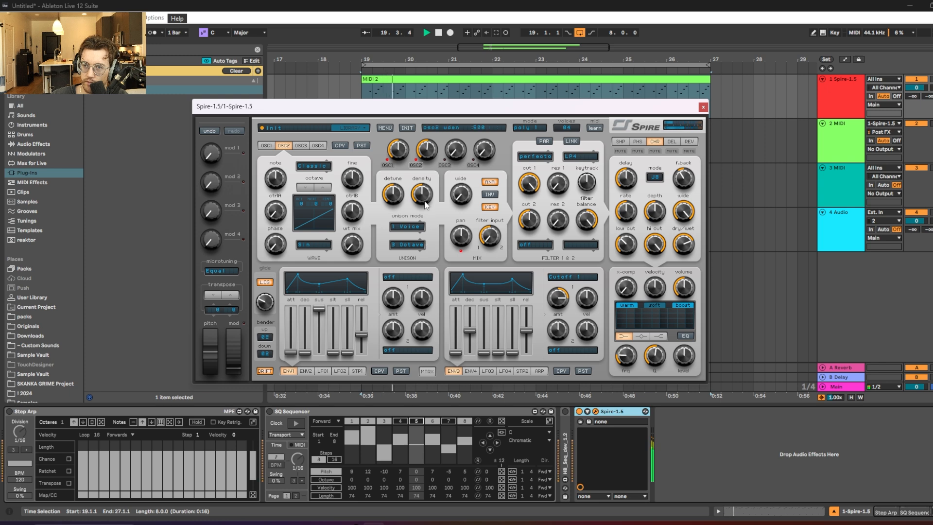
drag(352, 244, 352, 233)
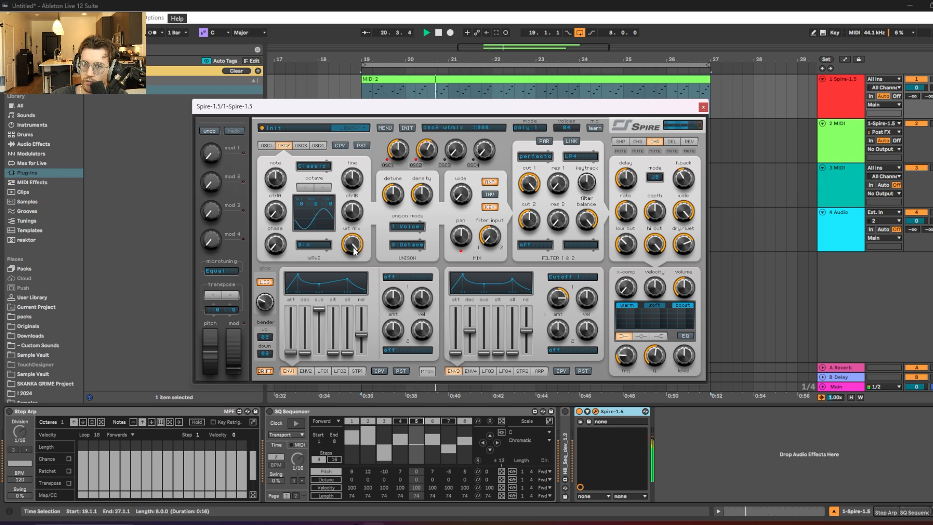
Raise the dry/wet and feedback of Spire's delay and adjust its left delay time
click(671, 141)
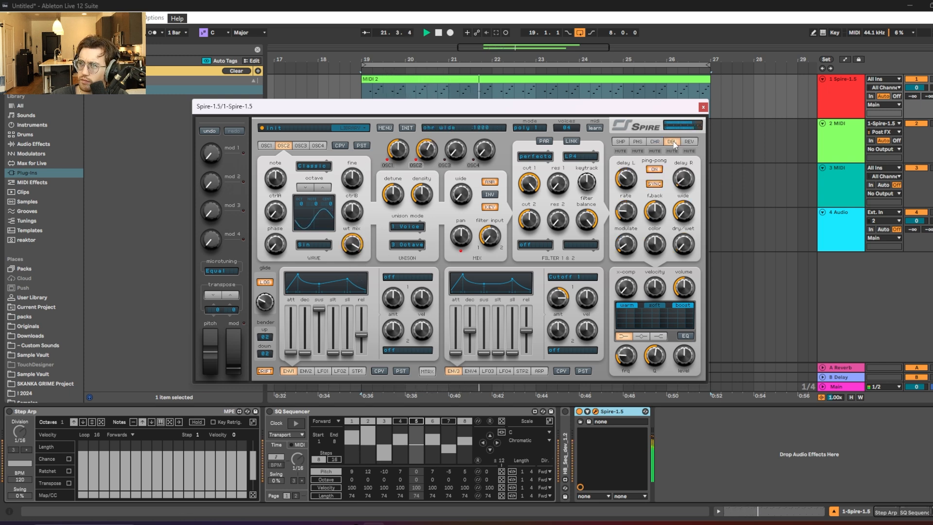
drag(680, 248, 681, 238)
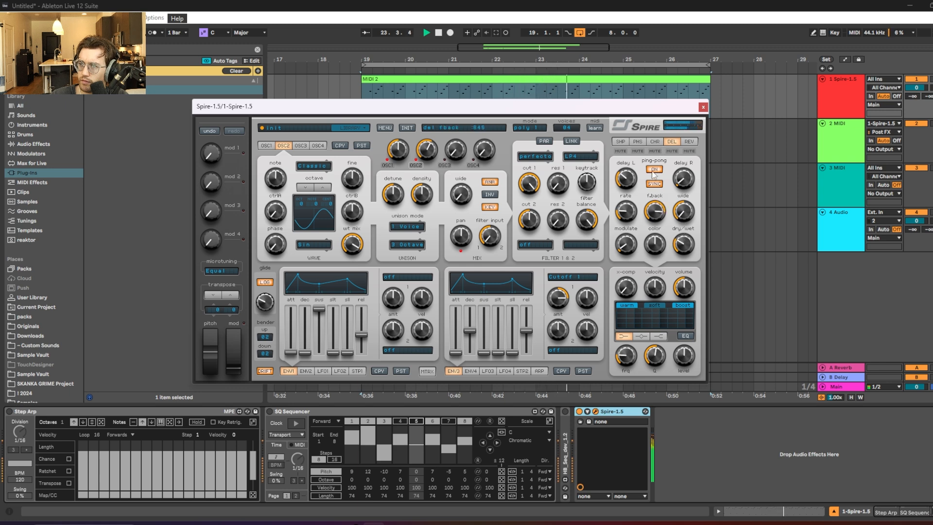
drag(626, 179, 628, 225)
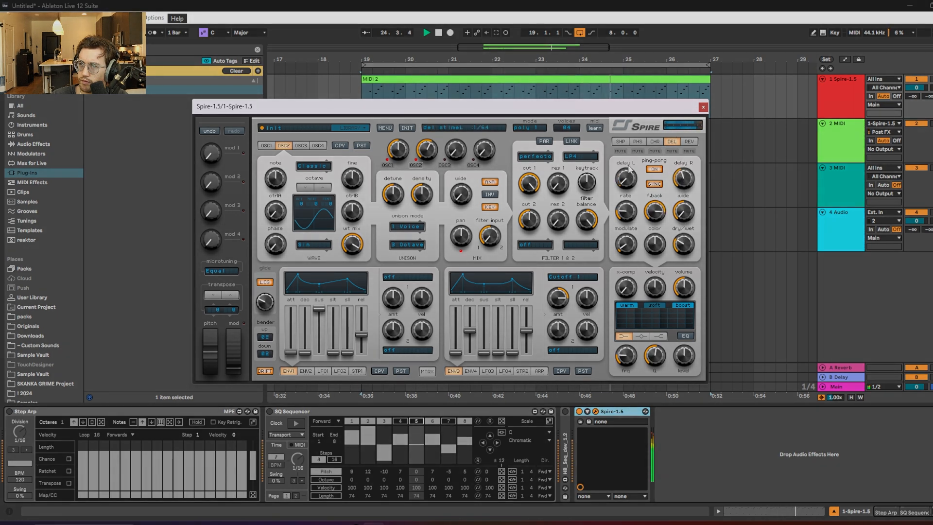
drag(625, 179, 635, 99)
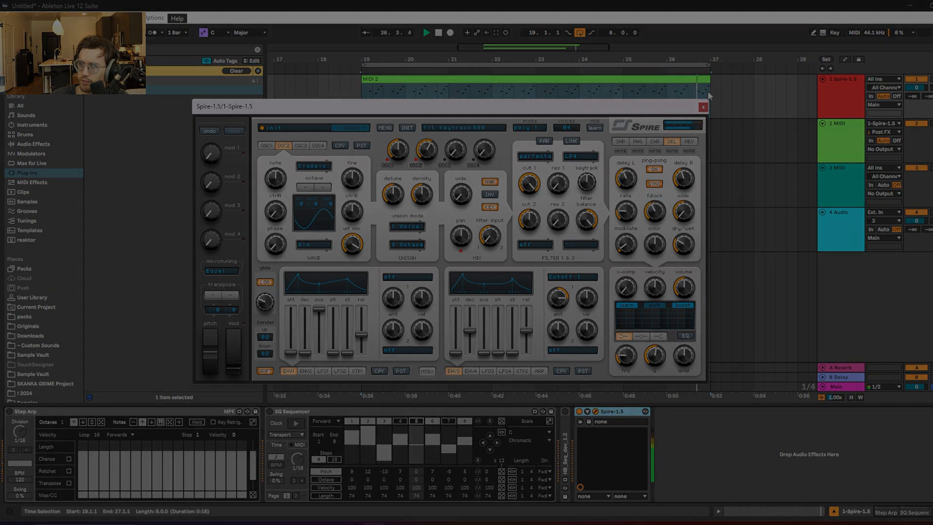
Close the Spire window and open the MIDI 2 clip on the Spire track in the note editor
click(703, 107)
click(703, 106)
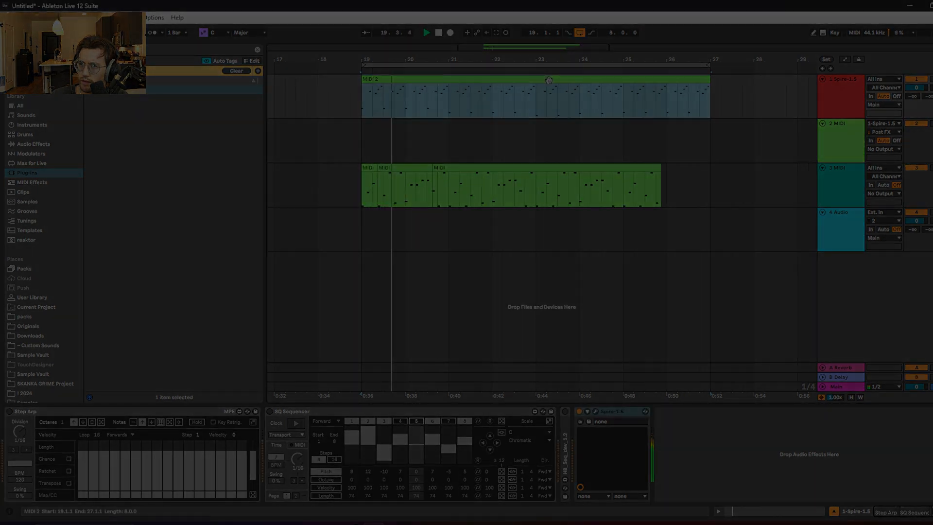
scroll(461, 346, up, 3)
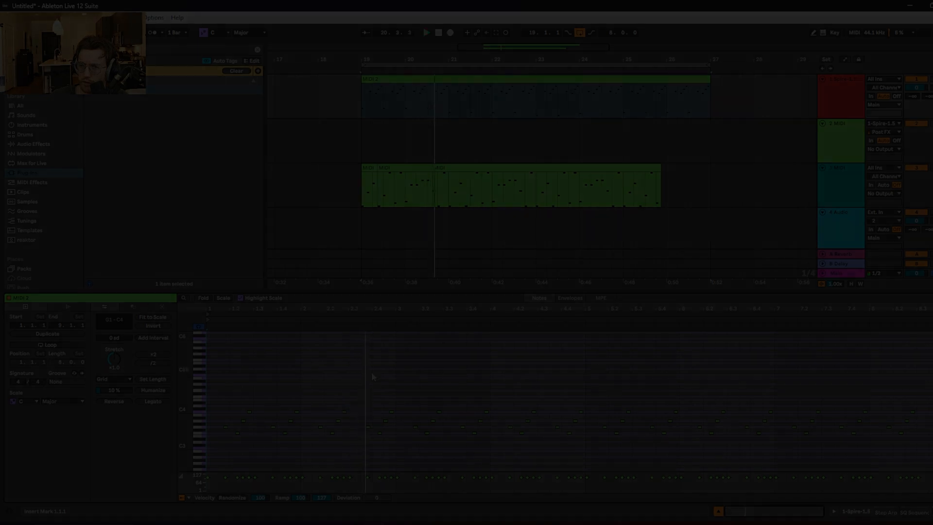